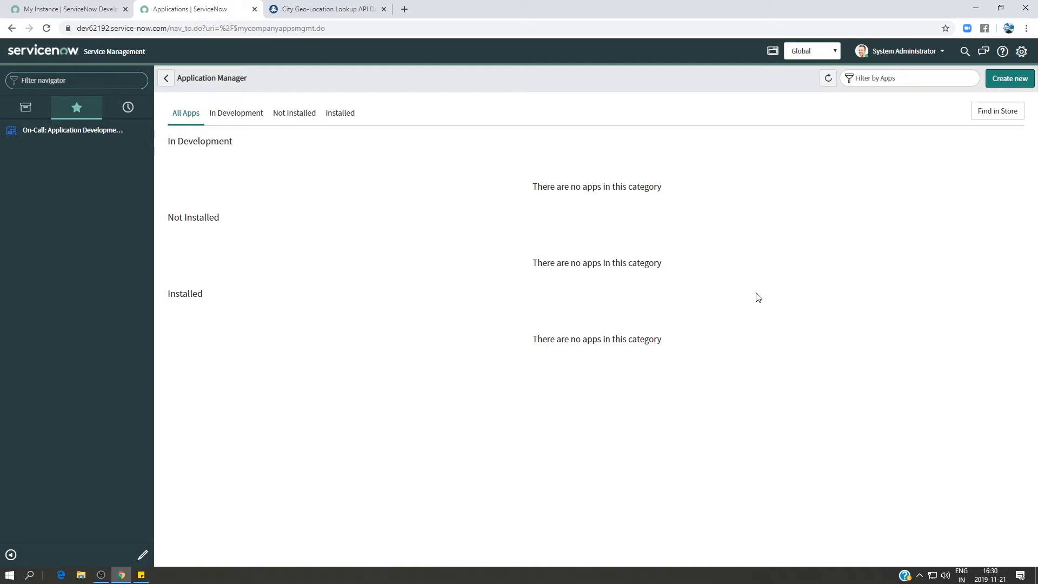
Find Studio in the navigator, open it, and start creating a new application.
type("stud")
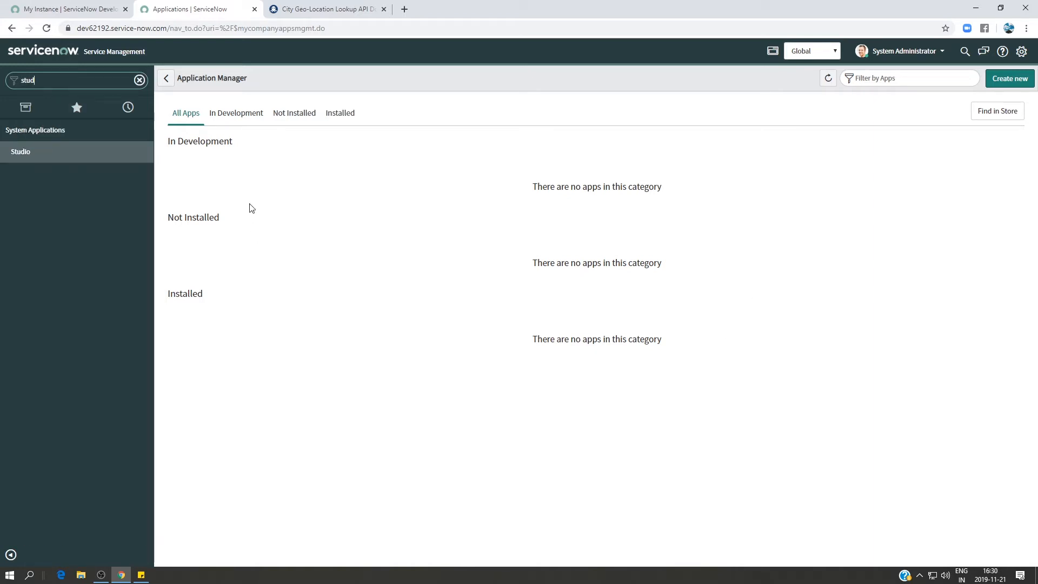
left_click(107, 154)
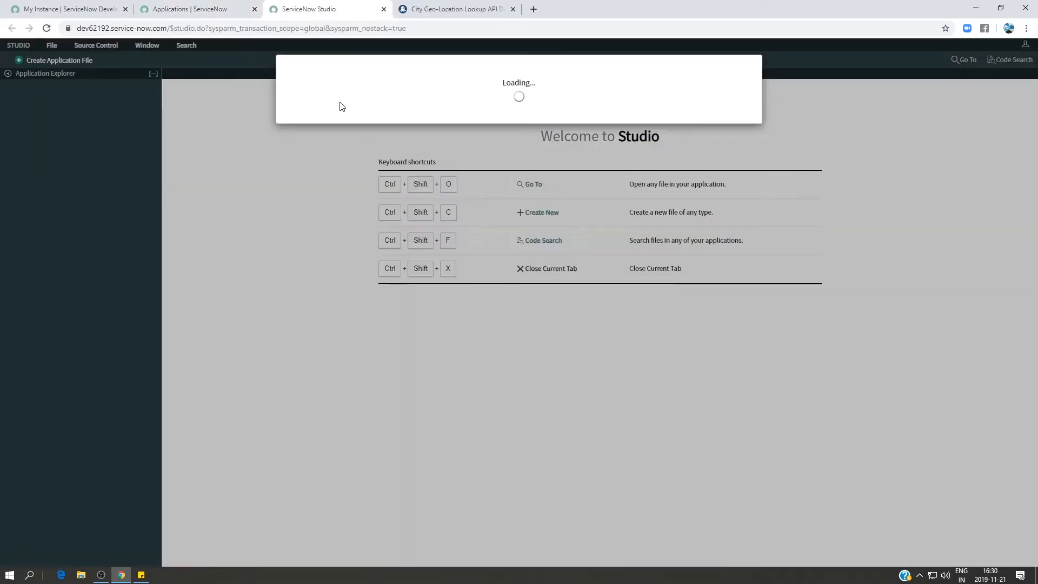
left_click(335, 96)
Name the new application Weather and describe it as "weather information".
left_click(423, 214)
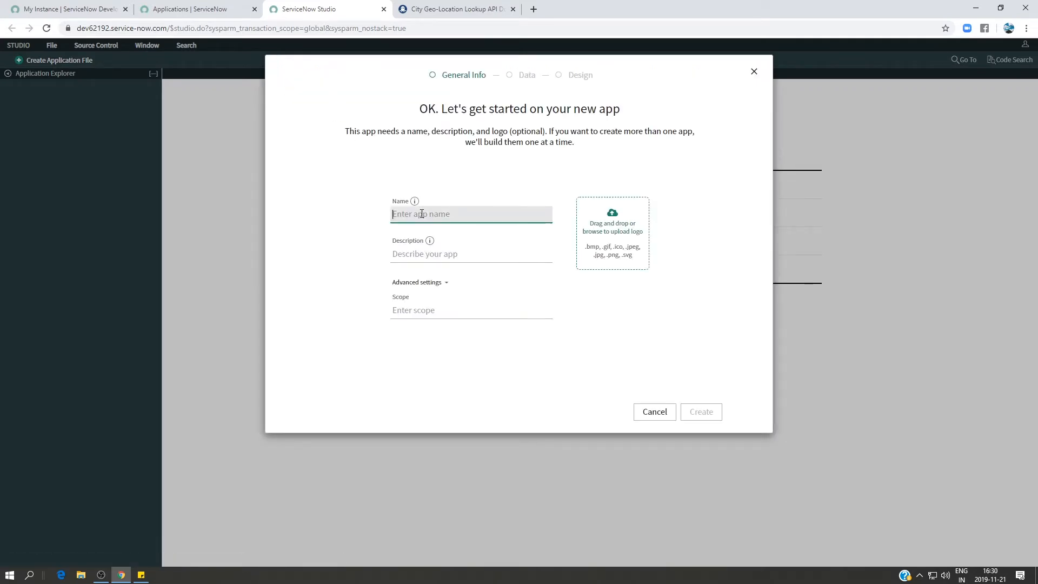
type("W")
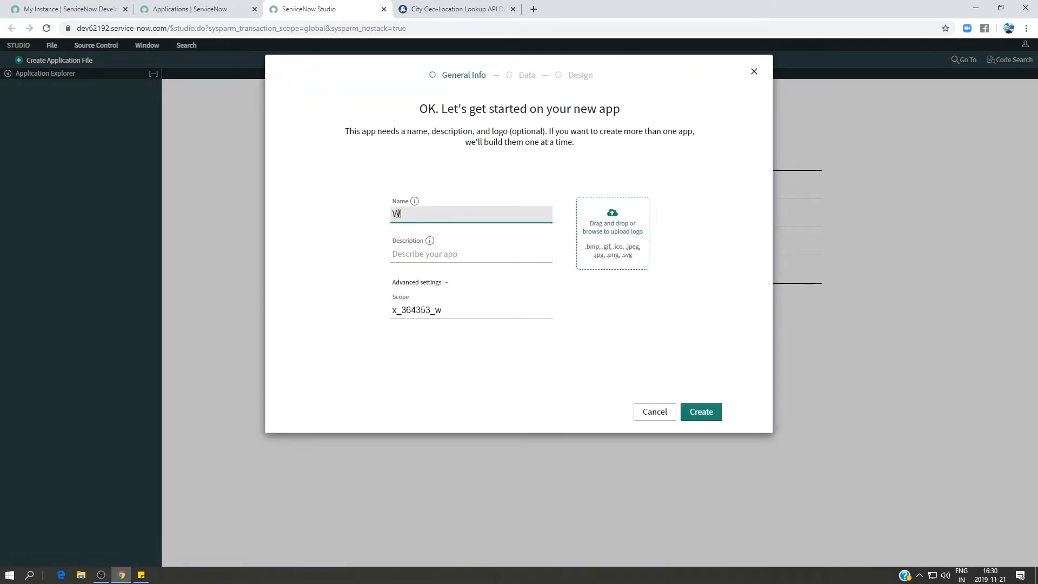
type("eather")
left_click(446, 253)
type("weather information")
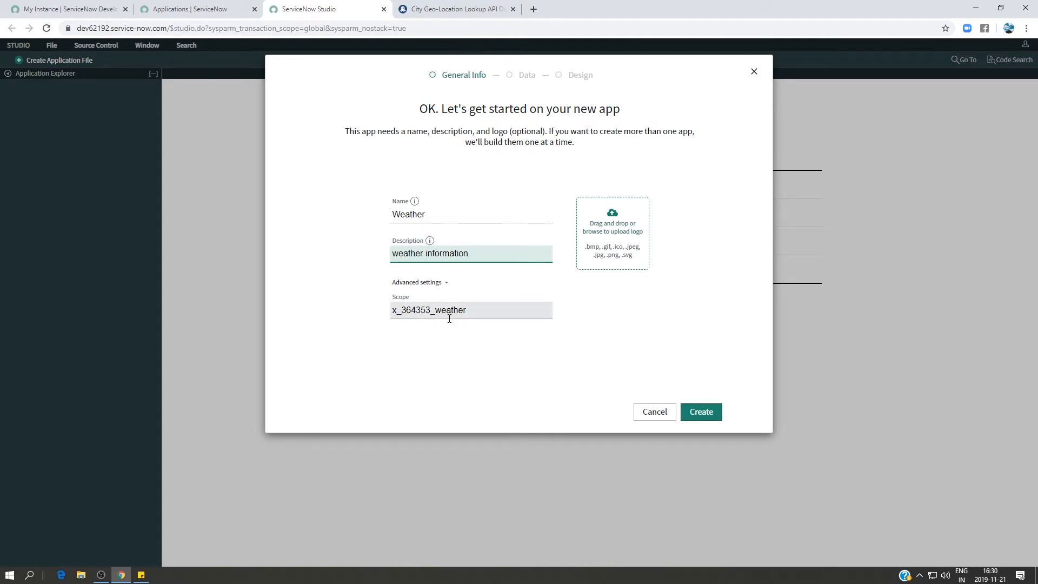
Create the application, leave the guided setup without adding roles, and open Weather in Studio.
left_click(701, 412)
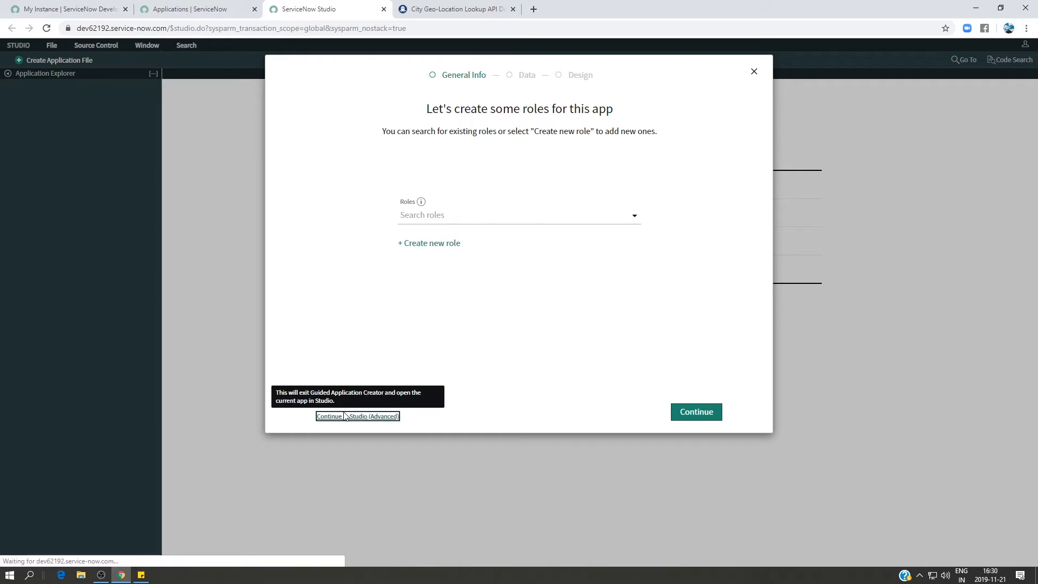
left_click(342, 417)
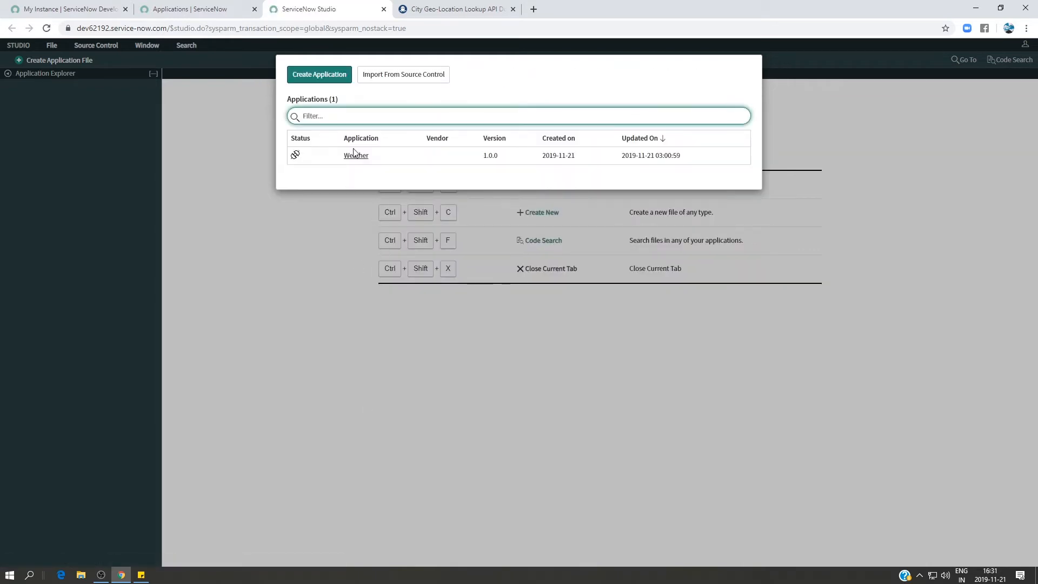
left_click(356, 156)
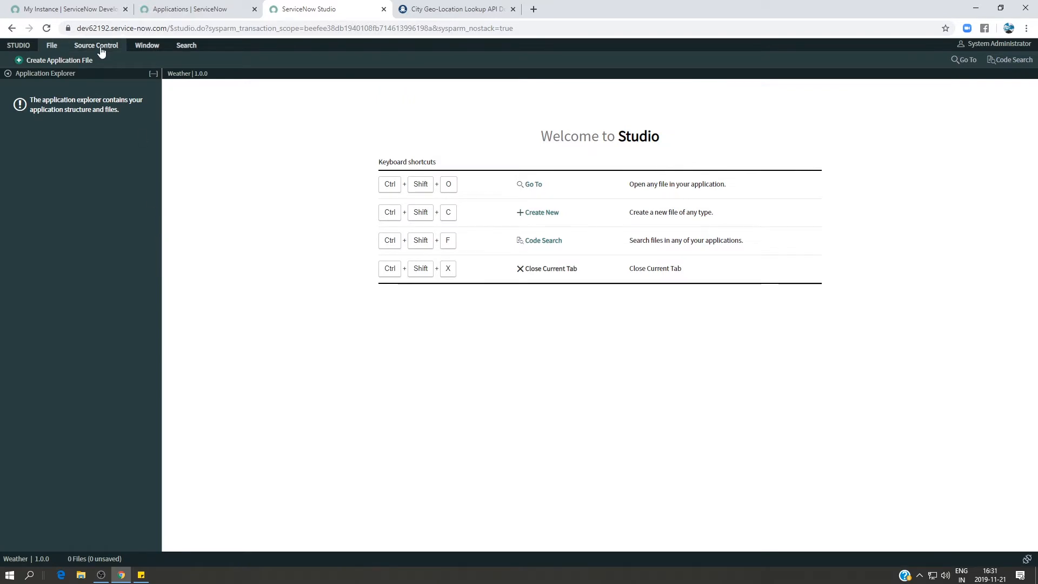
Create a Flow Designer Action as a new application file and bring its Action Properties window into view.
left_click(73, 60)
scroll(339, 301, "down", 4)
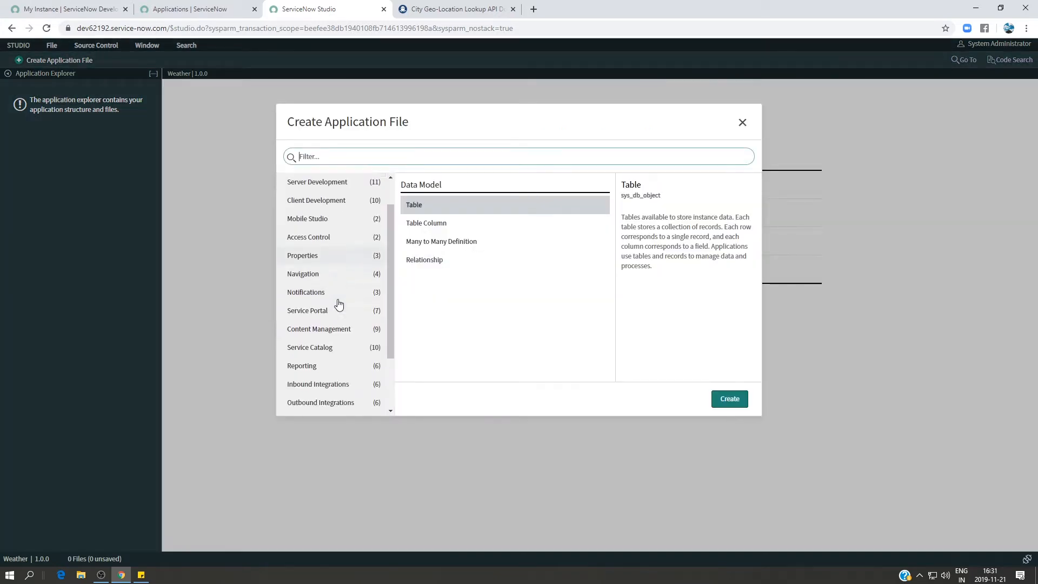
left_click(324, 345)
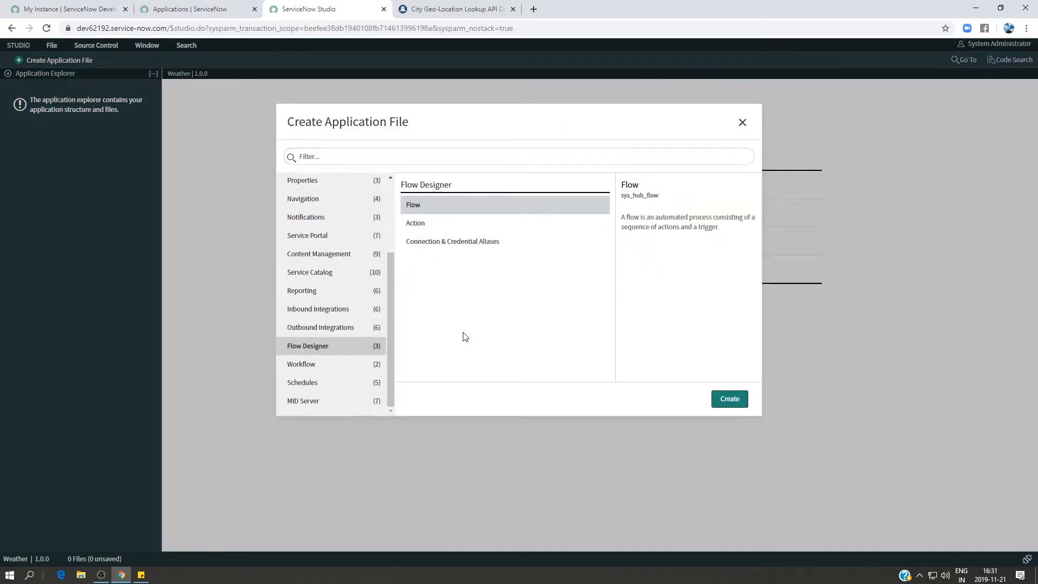
left_click(432, 223)
left_click(723, 400)
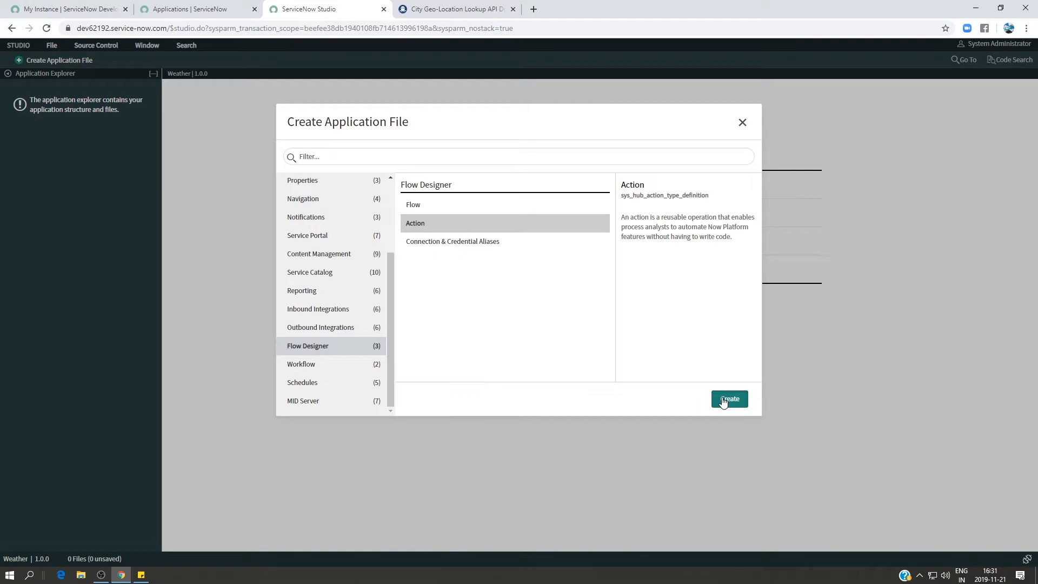
left_click_drag(293, 10, 605, 80)
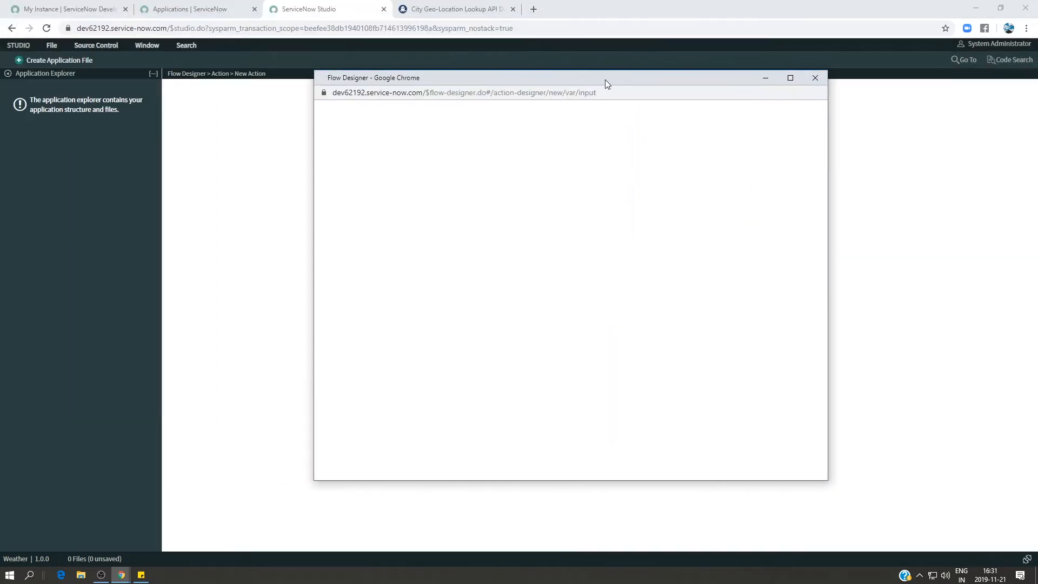
Name the new action "Get Weather Data".
left_click(459, 166)
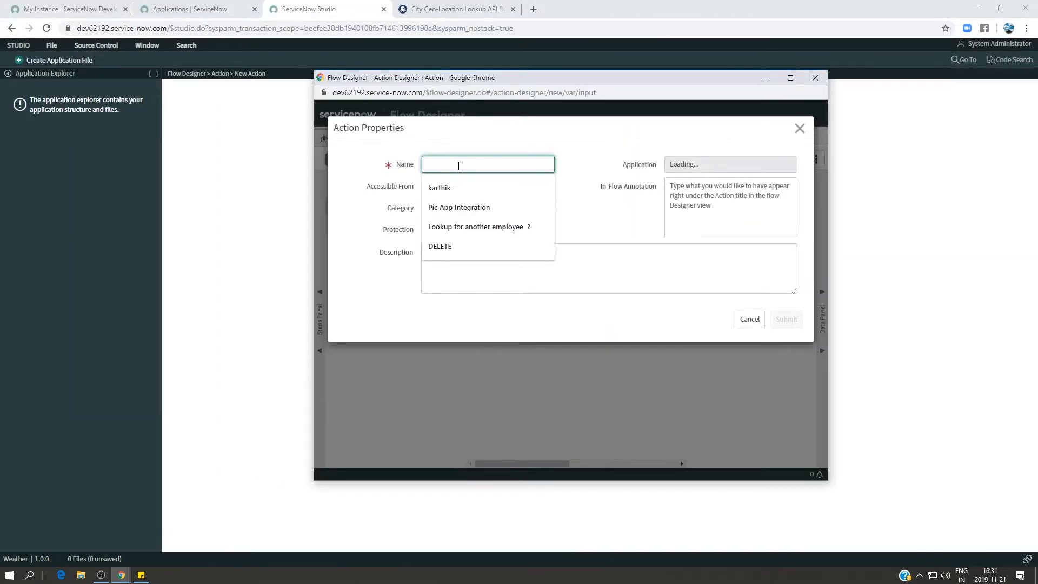
type("get")
key("BackSpace")
type("Get Weather")
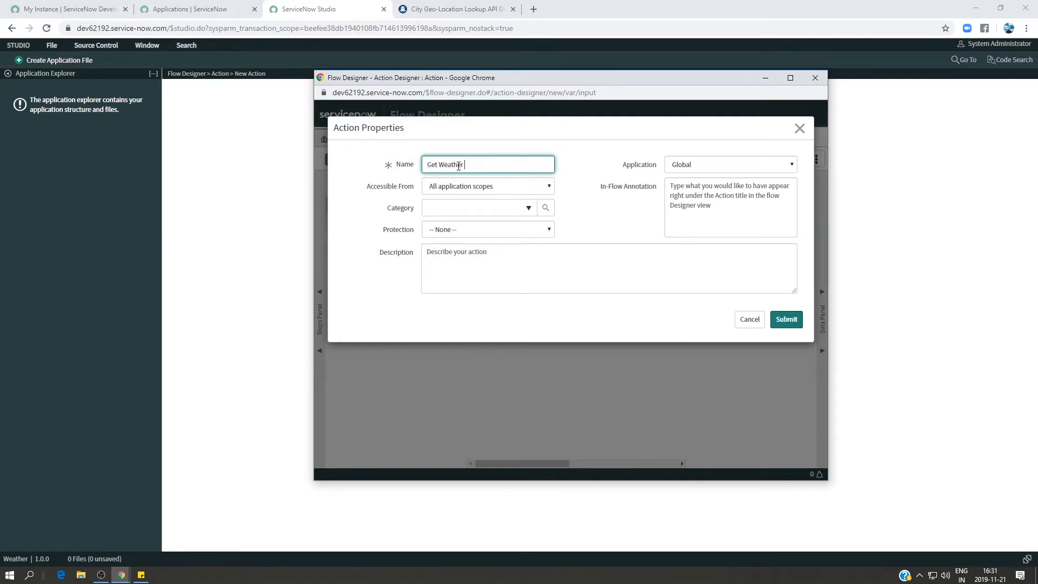
type(" Data")
Limit the action to this application scope only, assign it to the Weather application, submit it, and maximize the designer window.
left_click(546, 190)
left_click(504, 211)
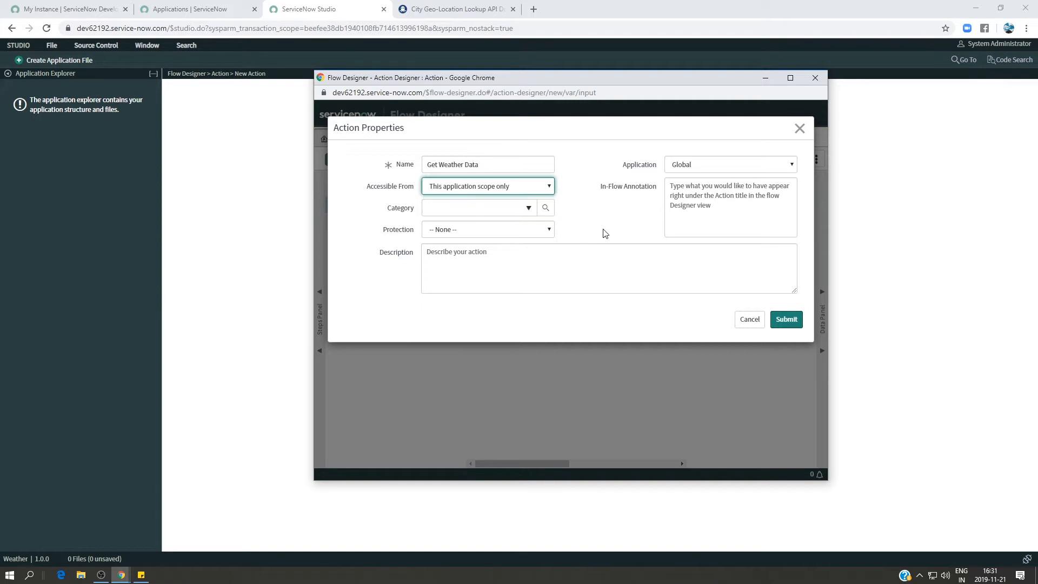
left_click(722, 166)
scroll(751, 319, "down", 10)
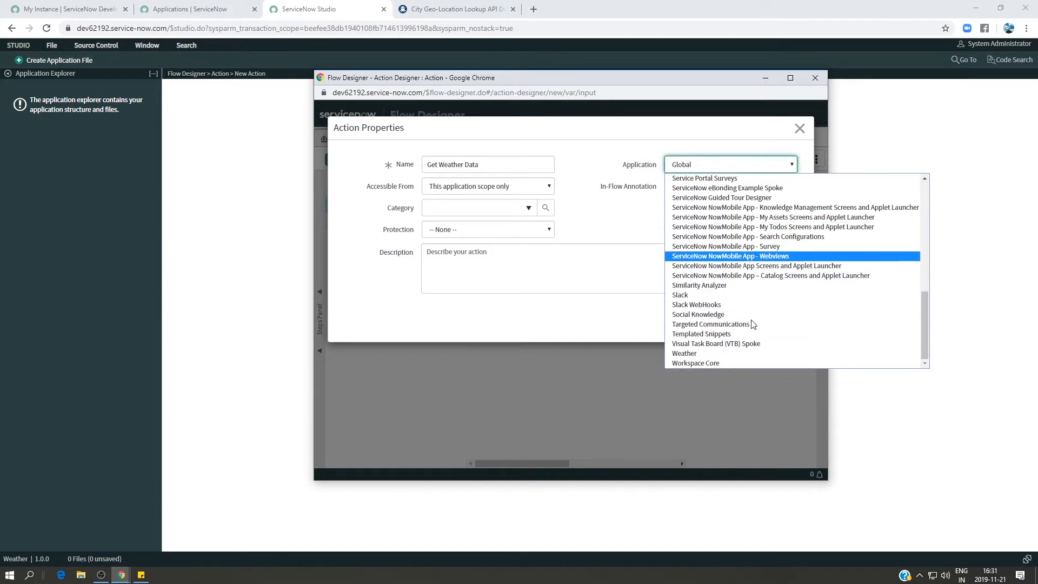
left_click(701, 354)
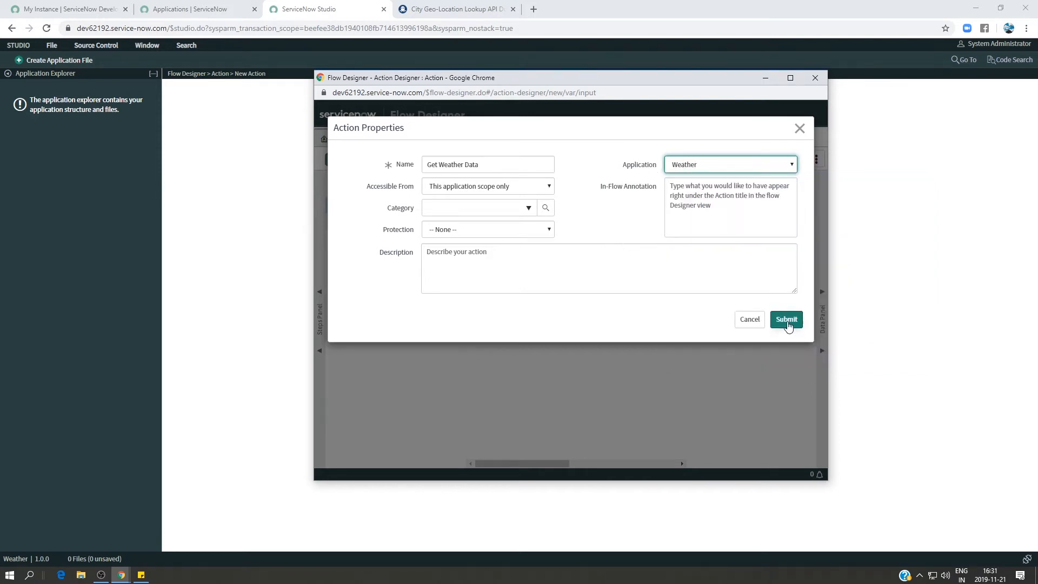
left_click(788, 320)
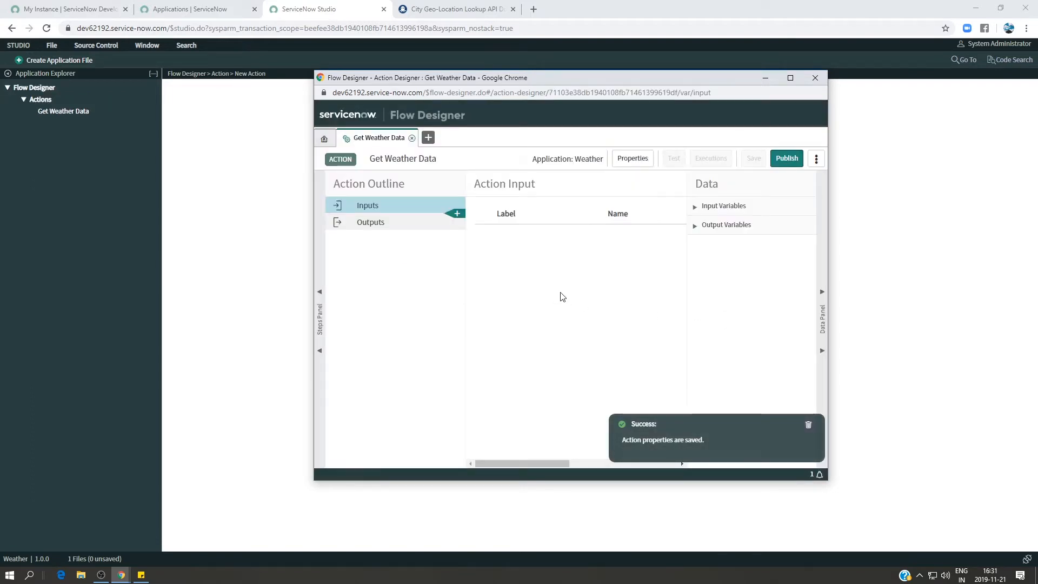
left_click(790, 77)
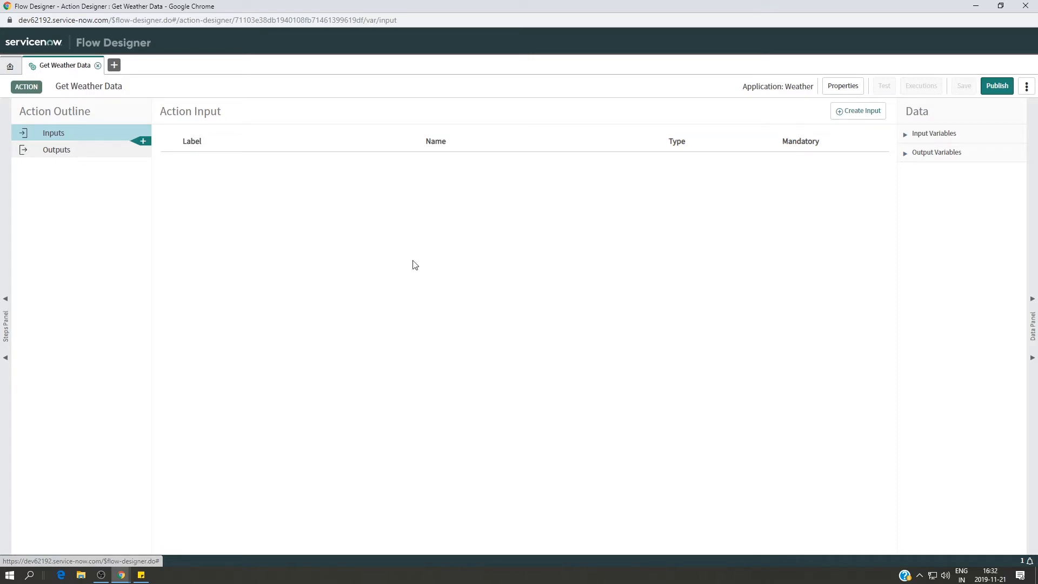
Add an input labelled "location" to the Get Weather Data action.
left_click(97, 155)
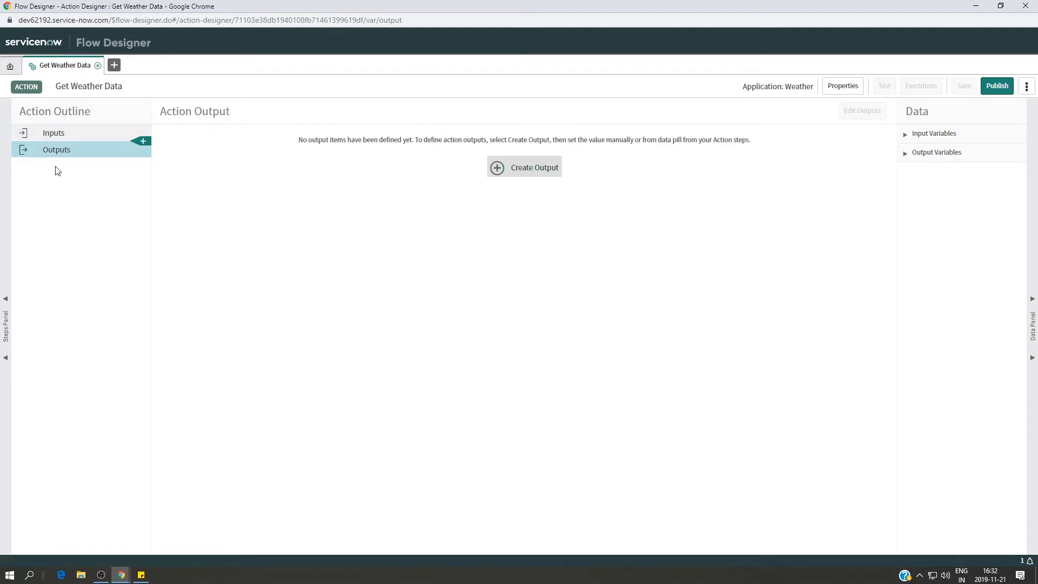
left_click(56, 134)
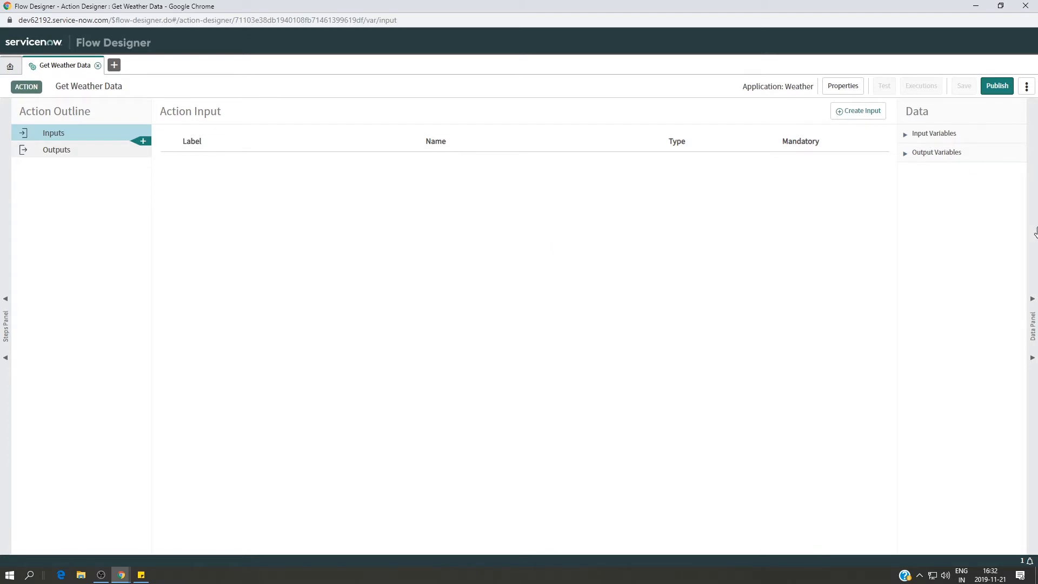
left_click(905, 134)
left_click(860, 111)
left_click(235, 172)
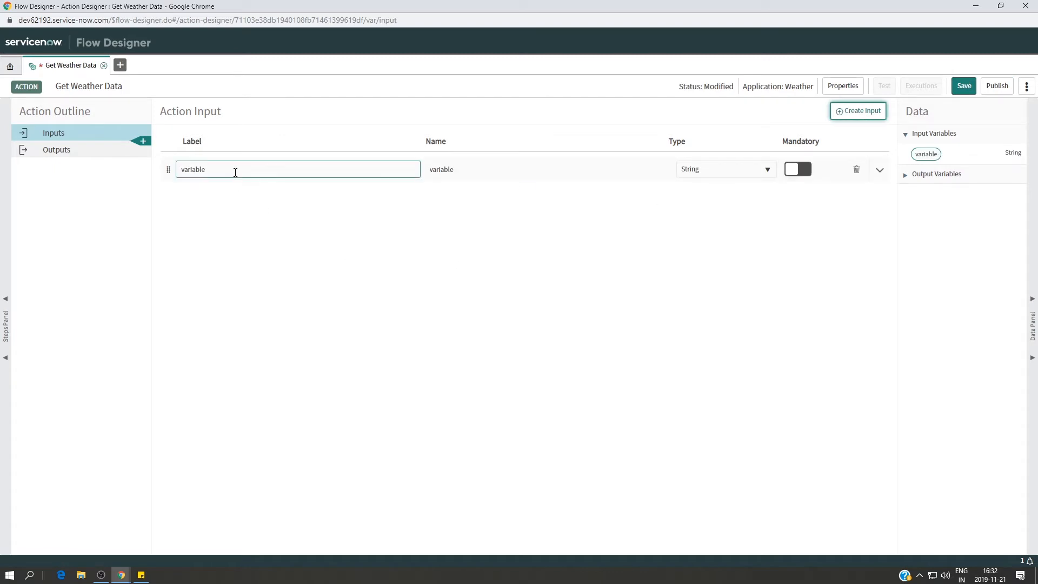
key("BackSpace")
key("BackSpace")
key("BackSpace")
key("BackSpace")
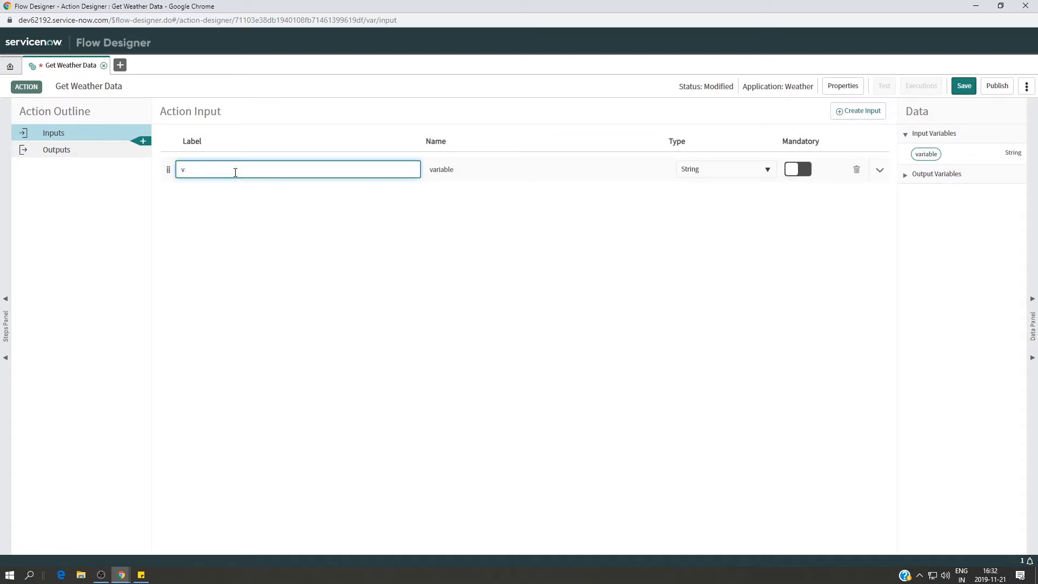
type("location")
left_click(440, 249)
Make the location input mandatory and save the action.
left_click(463, 168)
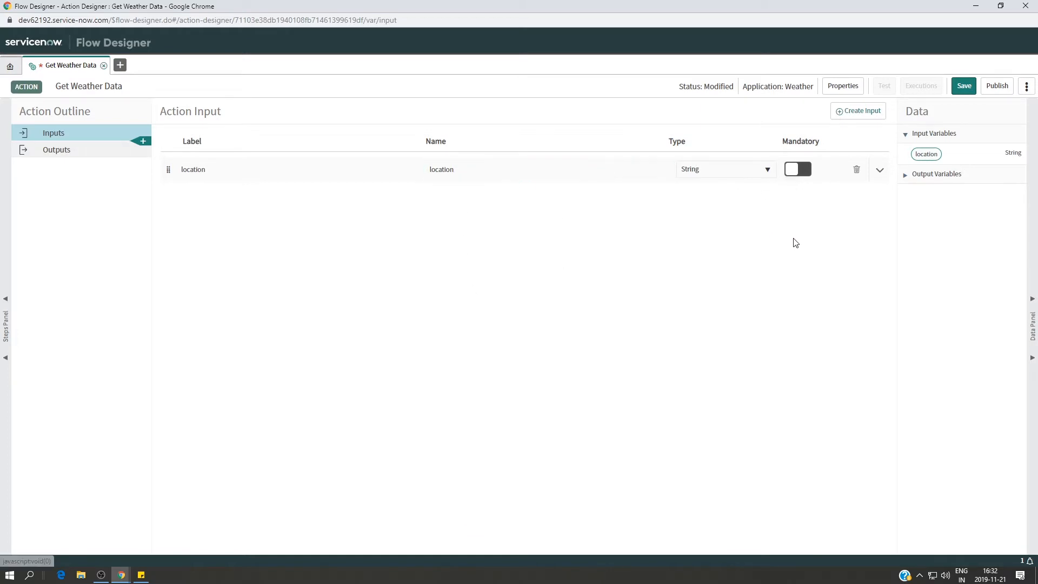
left_click(806, 170)
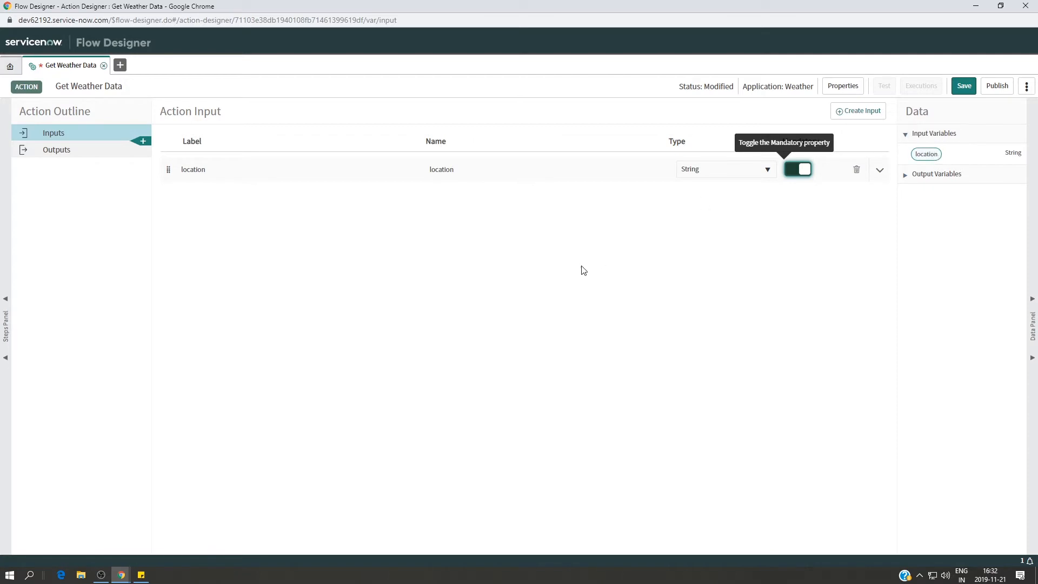
left_click(964, 86)
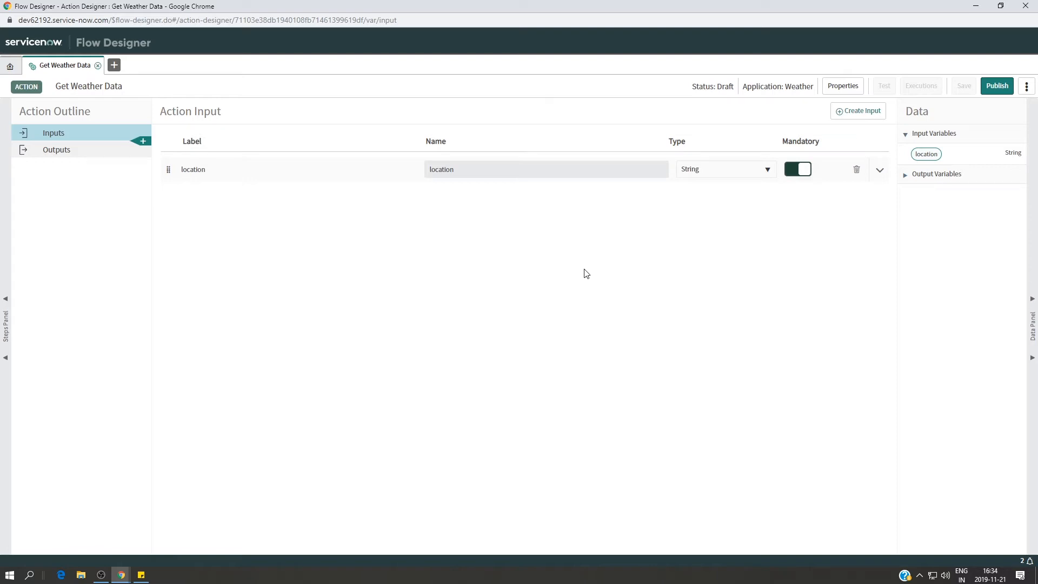
Switch to the RapidAPI page for the City Geo-Location Lookup API in the other browser window.
mouse_move(121, 574)
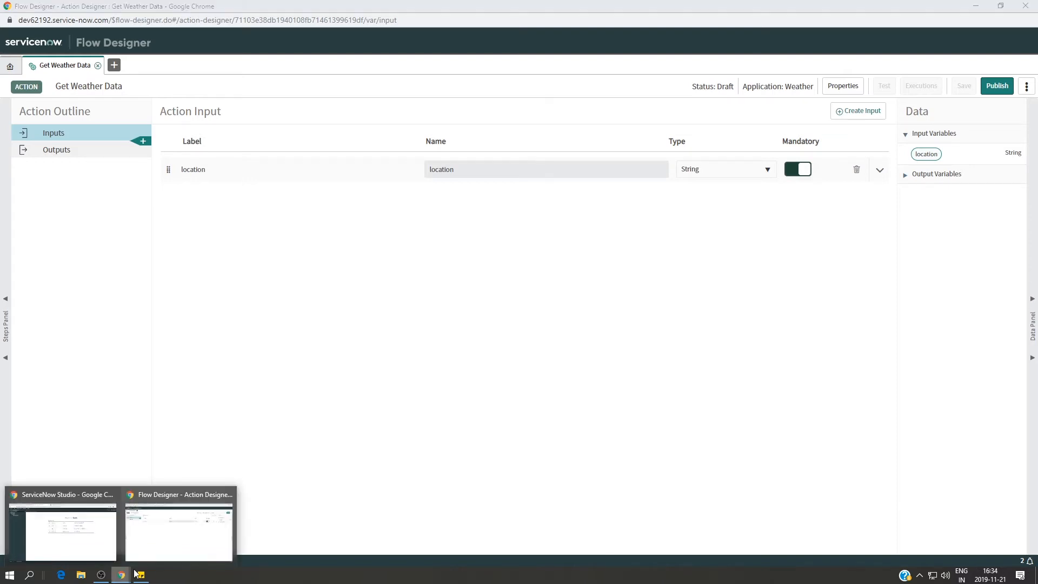
left_click(99, 542)
left_click(437, 10)
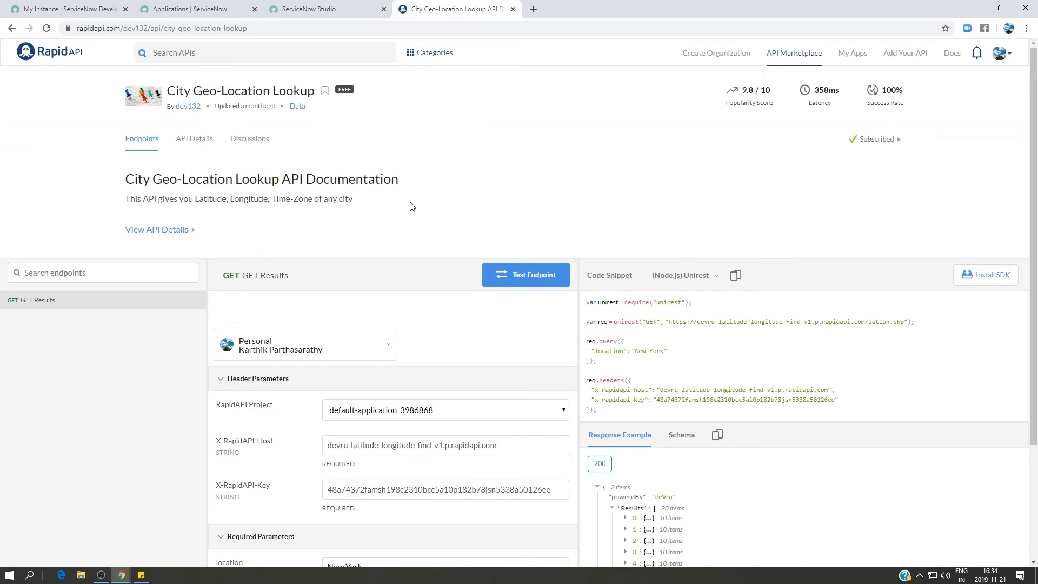
Test the GET Results endpoint with Boston as the location parameter and view the response body.
scroll(459, 245, "down", 3)
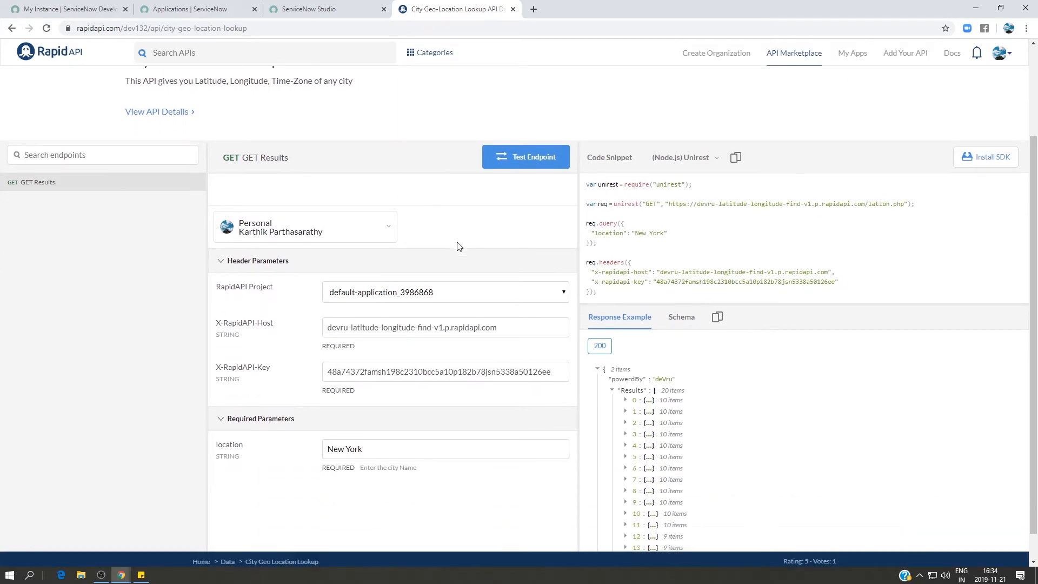
left_click(390, 410)
key("BackSpace")
key("BackSpace")
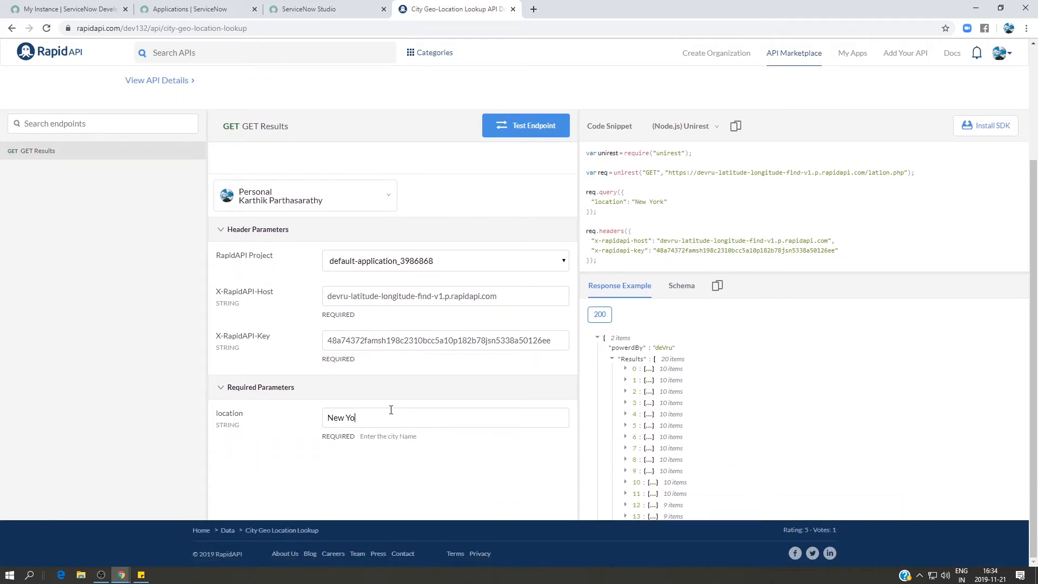
key("BackSpace")
key("BackSpace")
key("BackSpace")
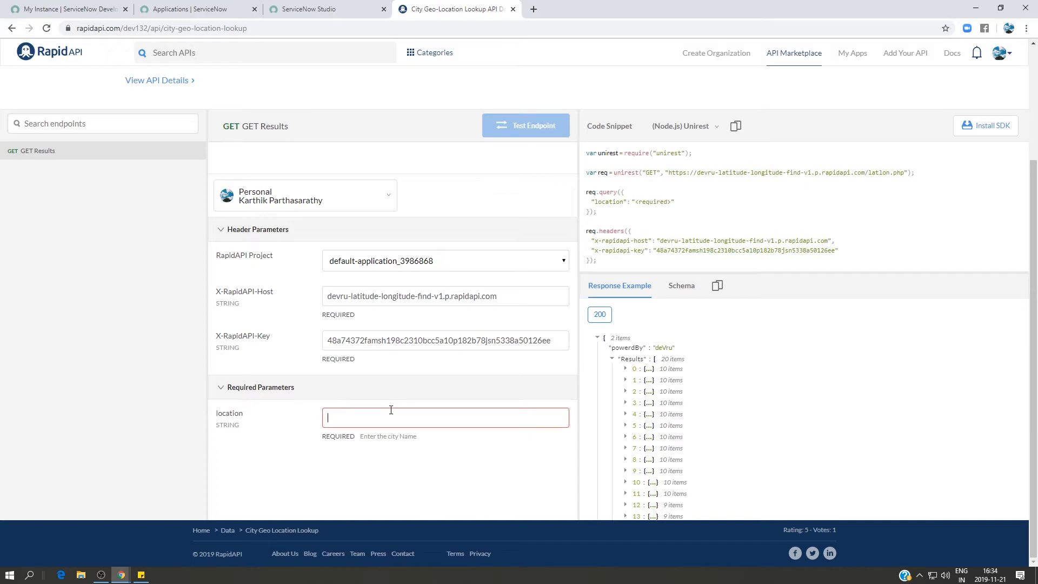
type("Chnne")
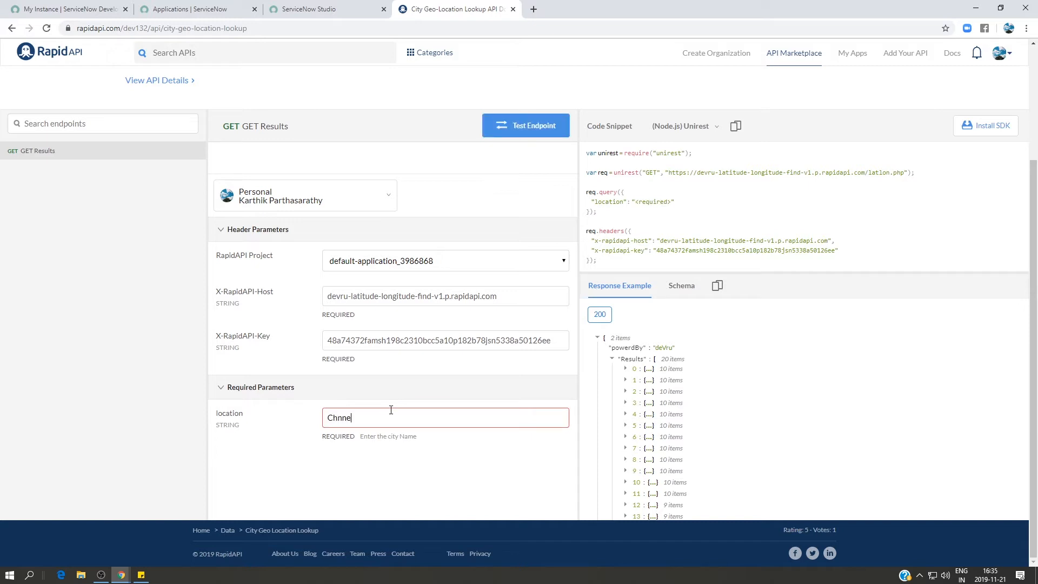
key("BackSpace")
key("BackSpace")
key("BackSpace")
key("BackSpace")
type("Boston")
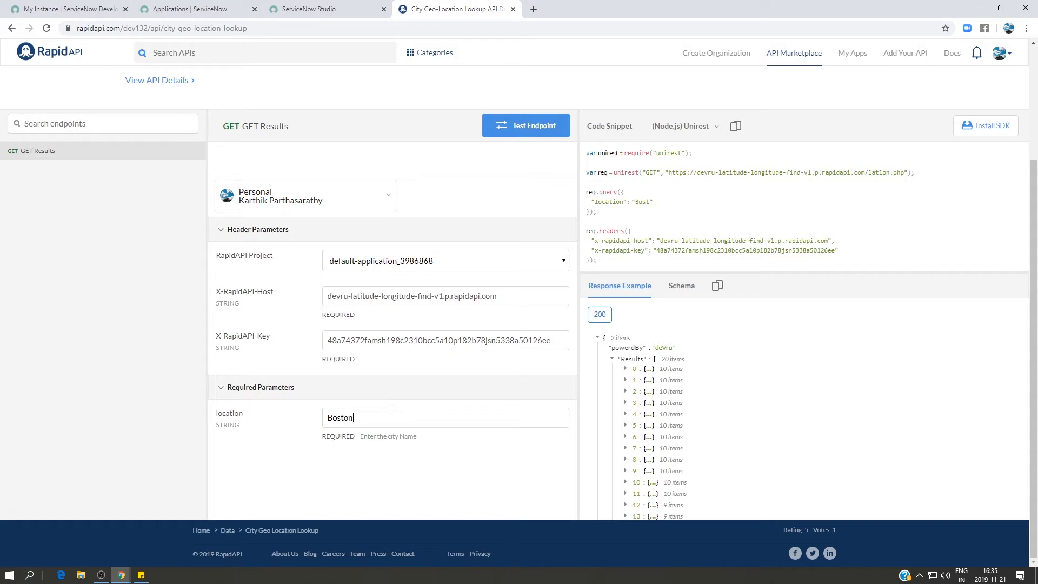
left_click(529, 126)
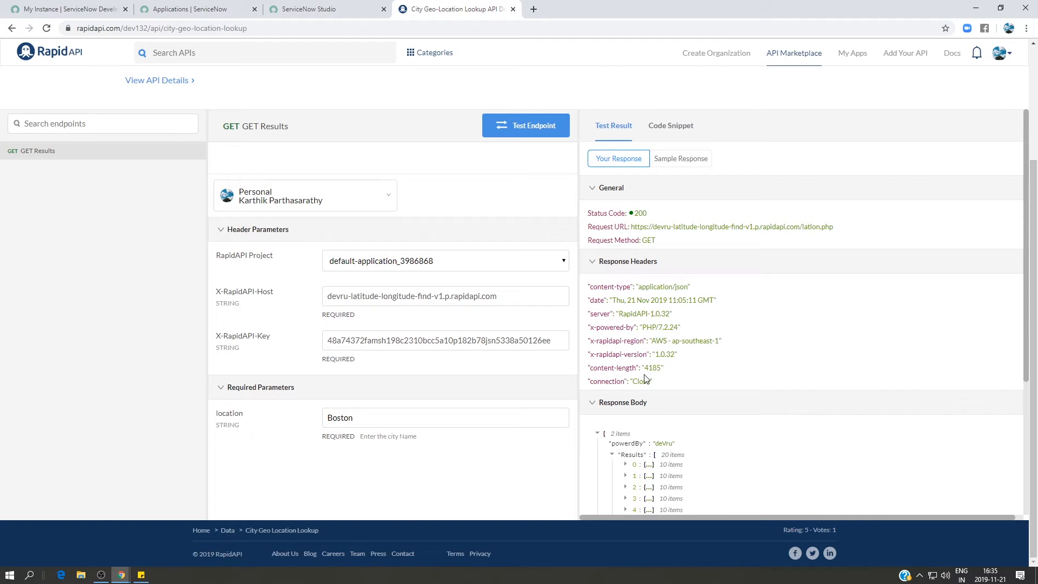
scroll(584, 397, "down", 2)
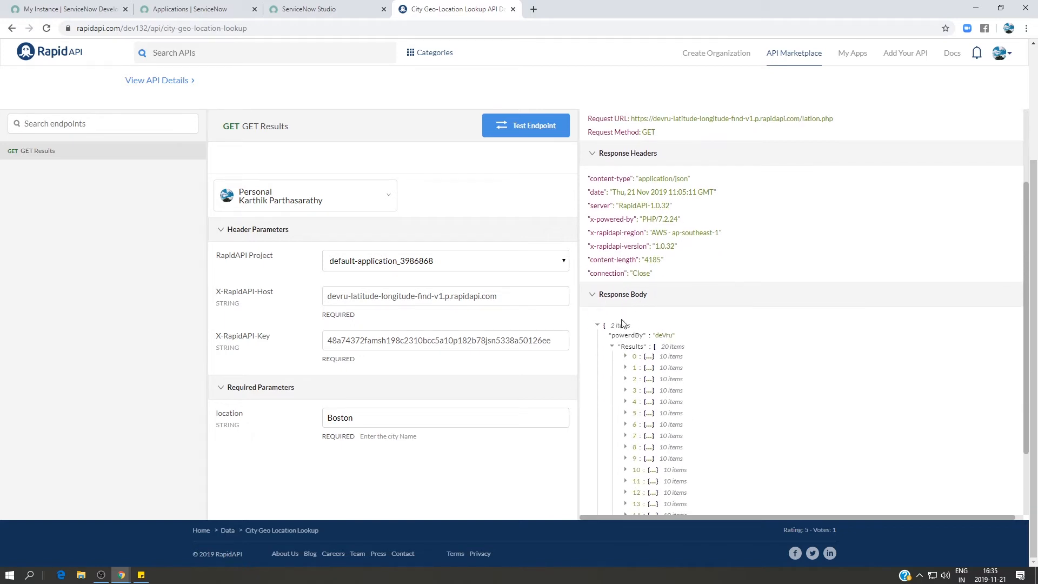
Expand the first two results in the Boston response body and examine their name, latitude and longitude fields.
left_click(625, 357)
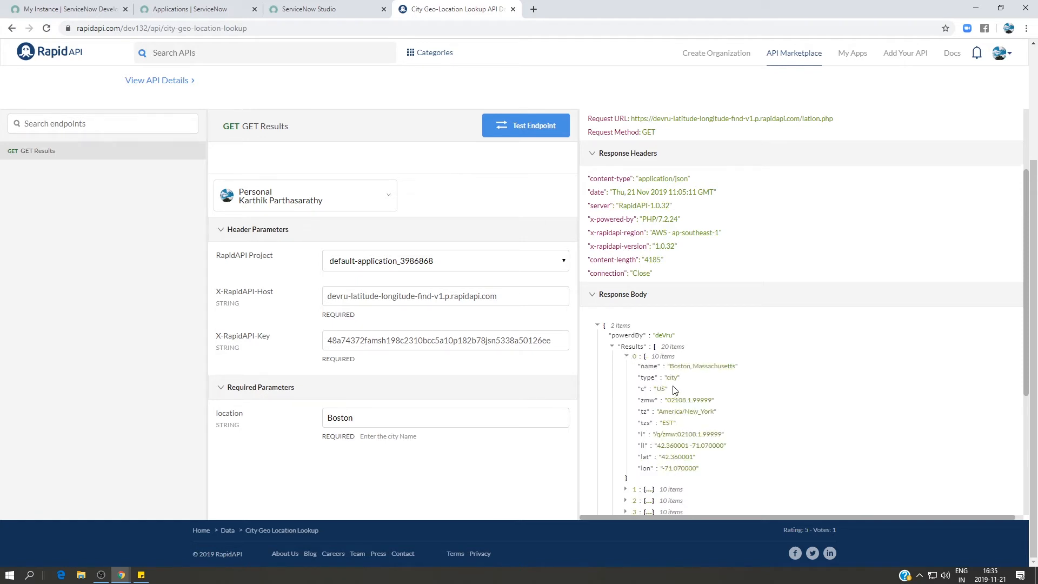
scroll(669, 399, "down", 1)
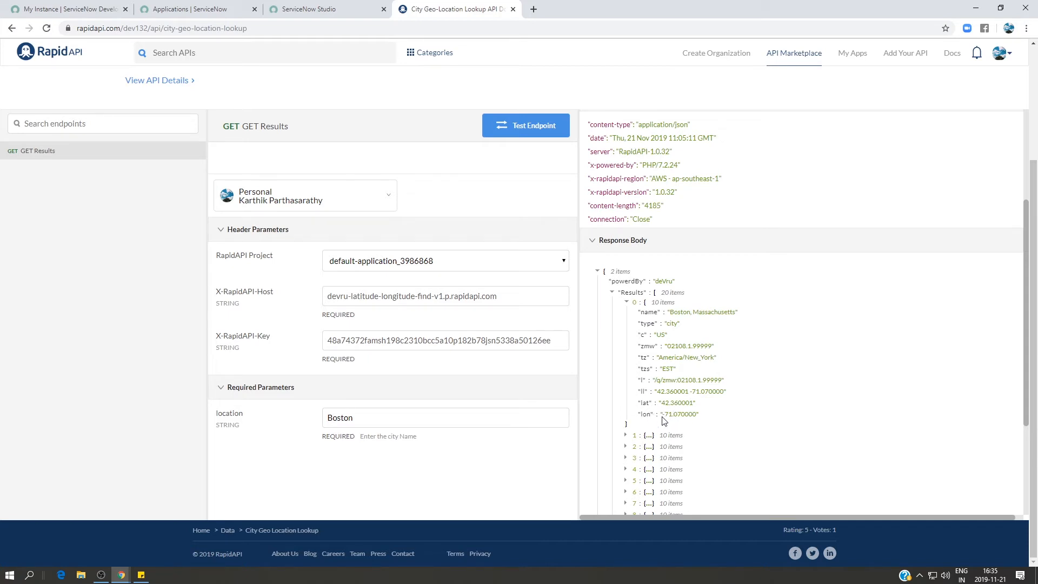
scroll(636, 401, "down", 1)
left_click(626, 382)
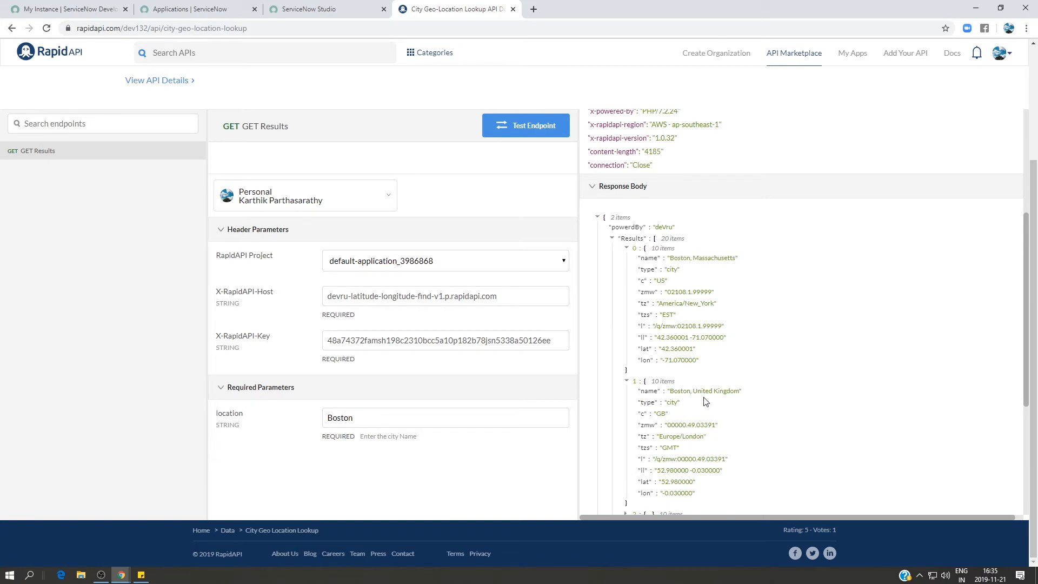
scroll(707, 437, "down", 2)
scroll(707, 437, "up", 6)
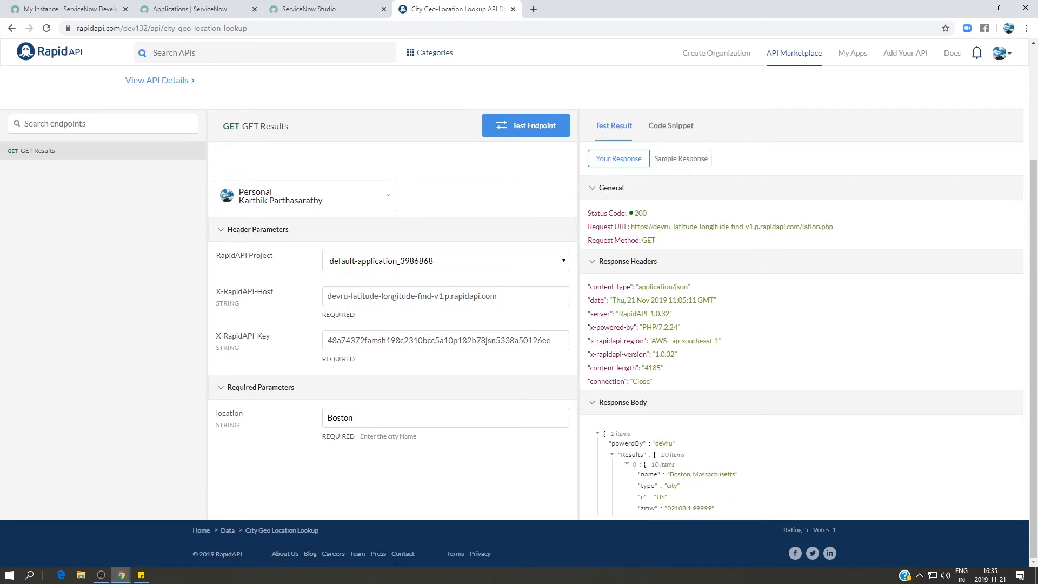
Show the code snippet for the GET Results endpoint and examine its request URL, host header and API key header.
left_click(671, 126)
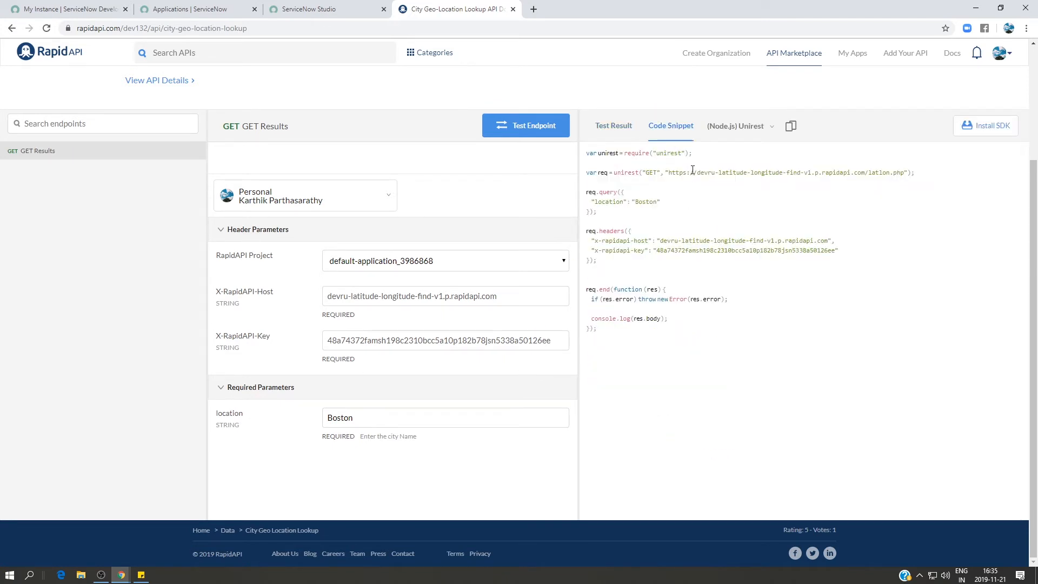
left_click_drag(690, 172, 851, 173)
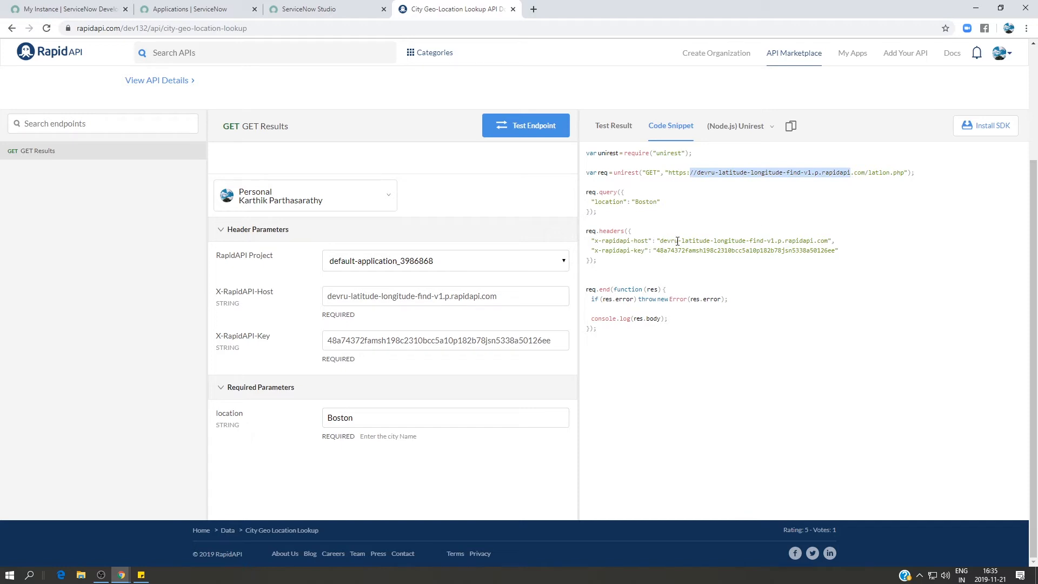
left_click_drag(679, 241, 770, 252)
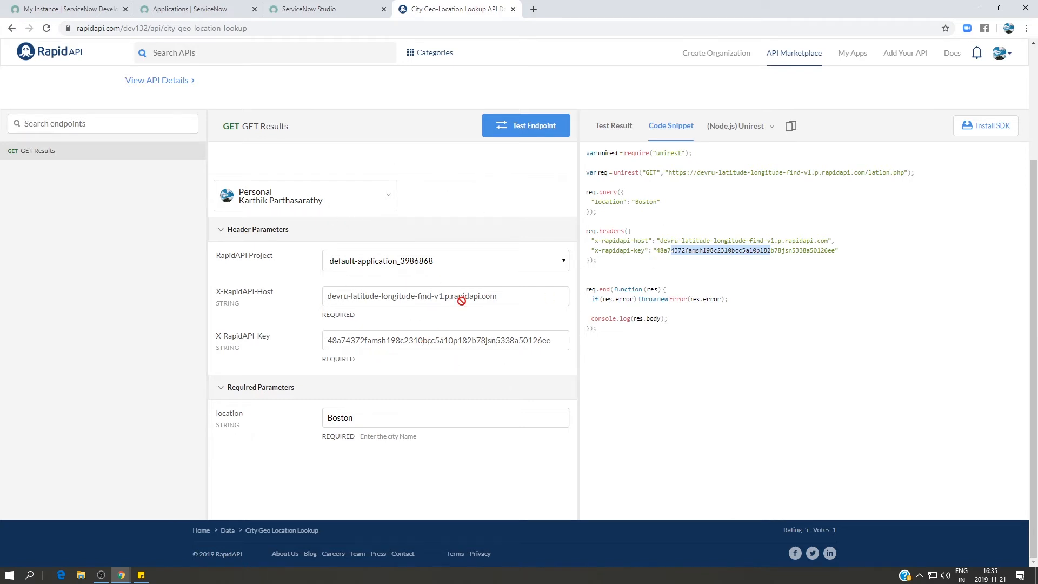
scroll(305, 292, "up", 2)
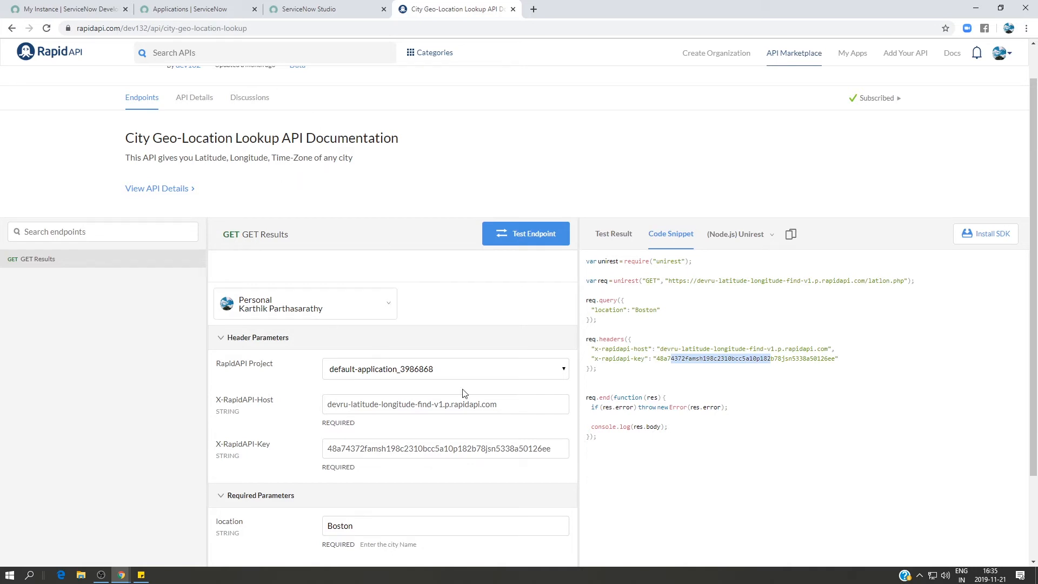
scroll(483, 359, "up", 2)
scroll(483, 358, "down", 3)
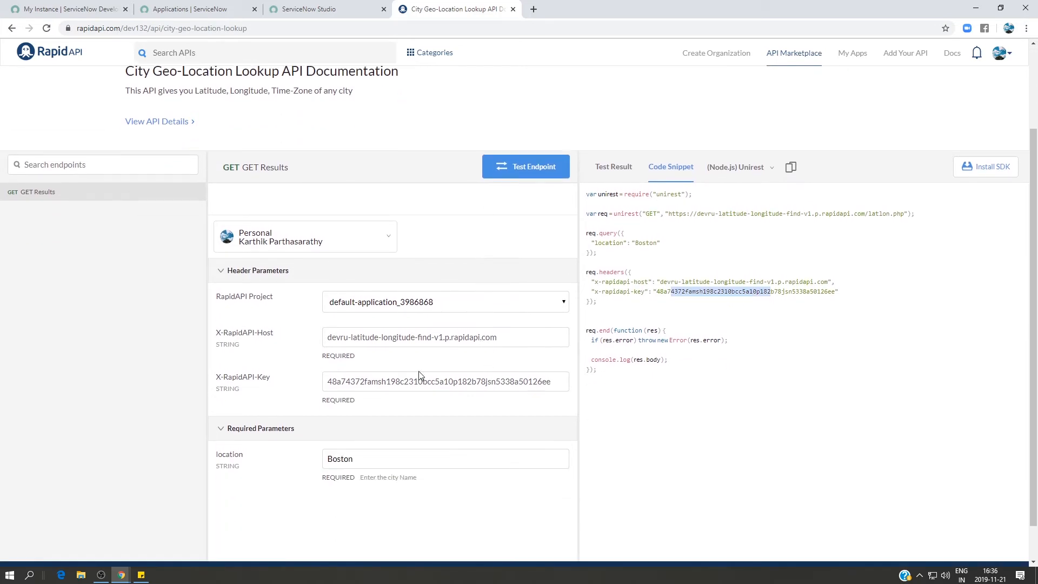
Switch back to the Get Weather Data action in Flow Designer and start adding a step after the inputs, showing the Integrations step types.
left_click(313, 8)
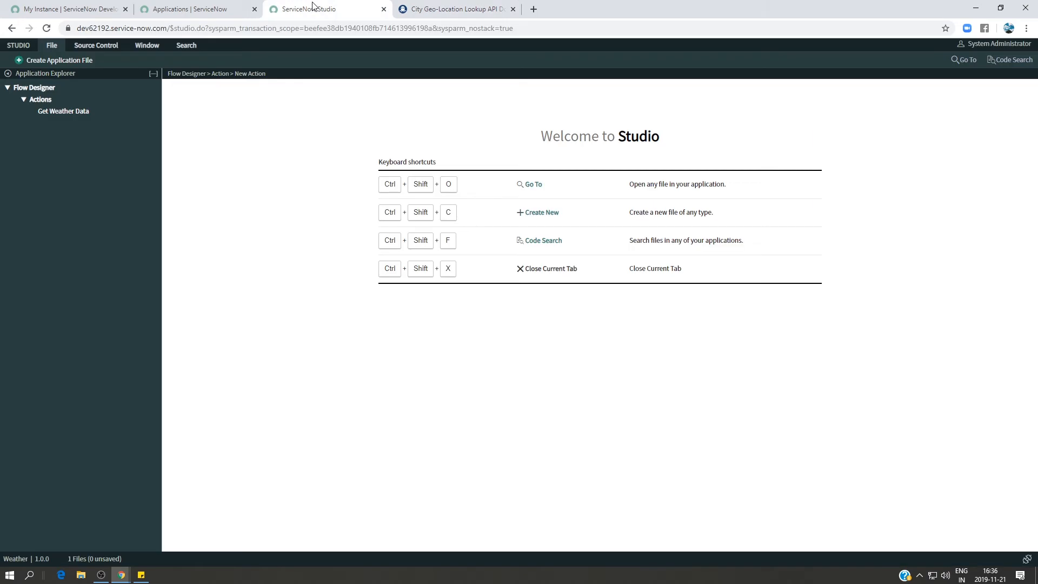
mouse_move(121, 574)
left_click(167, 535)
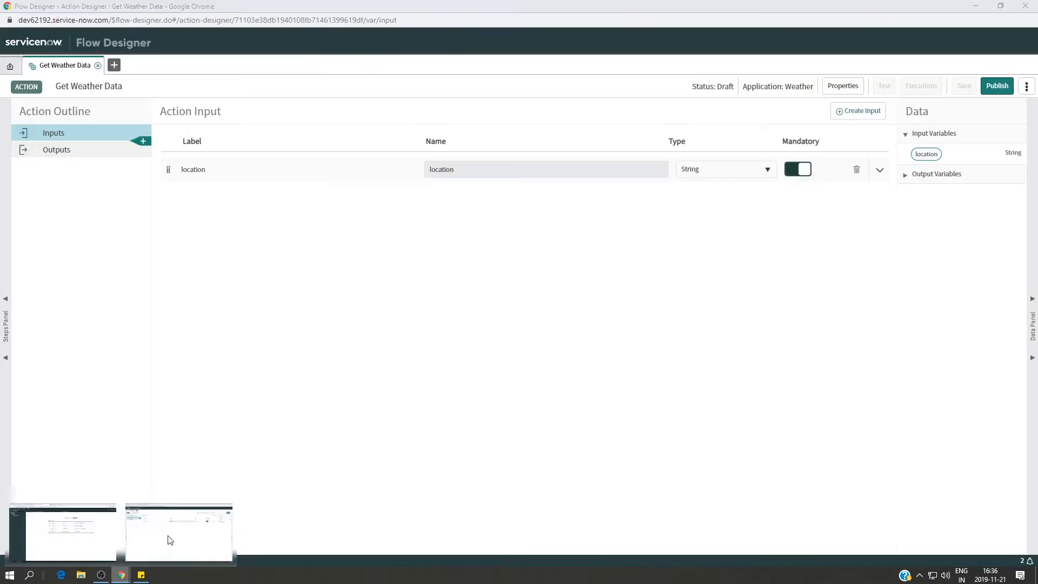
left_click(147, 143)
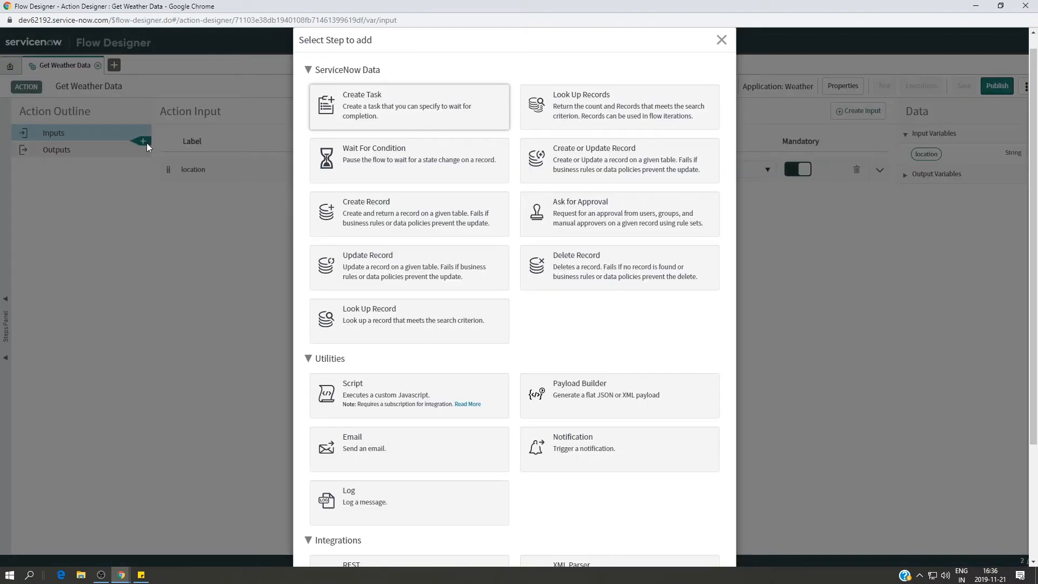
scroll(440, 452, "down", 3)
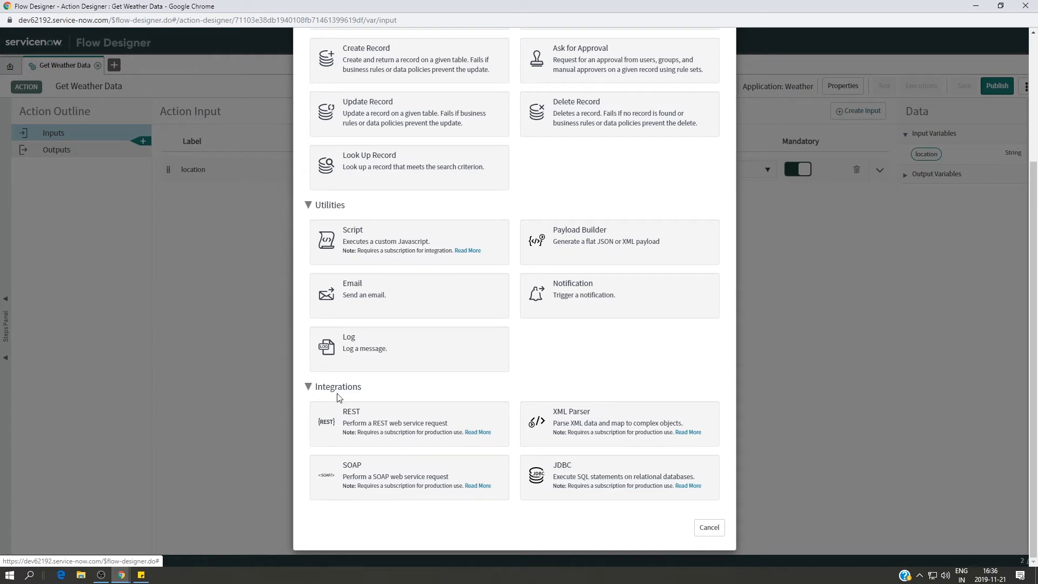
Review the plugins available for the developer instance on the My Instance page, down to the ServiceNow IntegrationHub pack installers, and close the list.
left_click(122, 576)
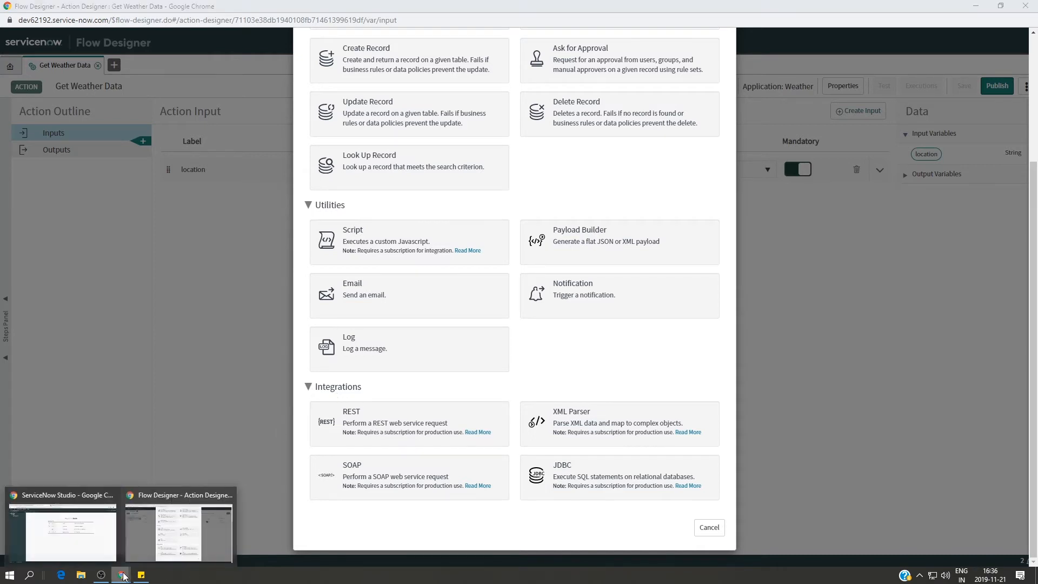
left_click(111, 537)
left_click(19, 5)
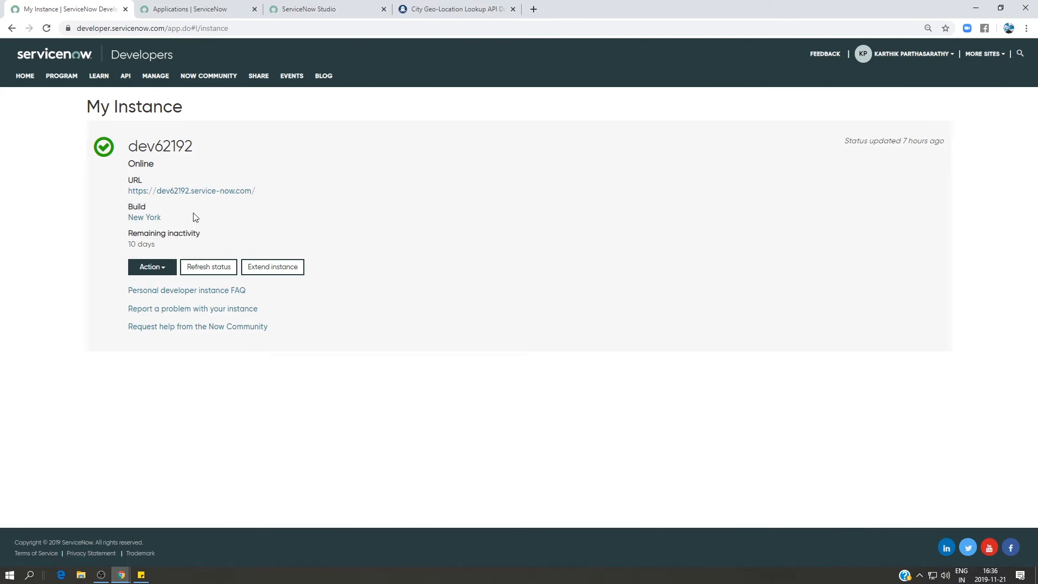
left_click(165, 267)
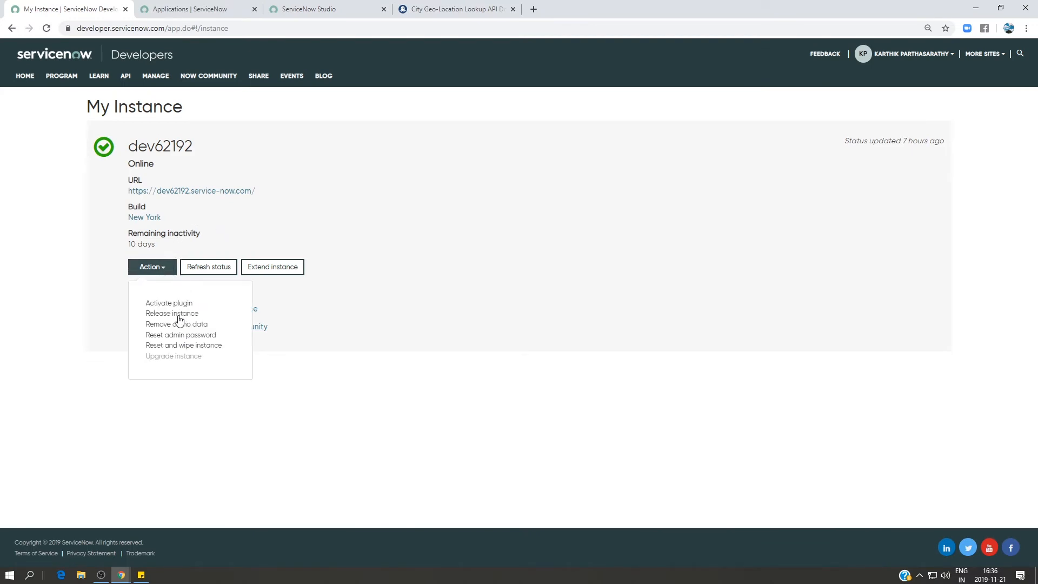
left_click(163, 304)
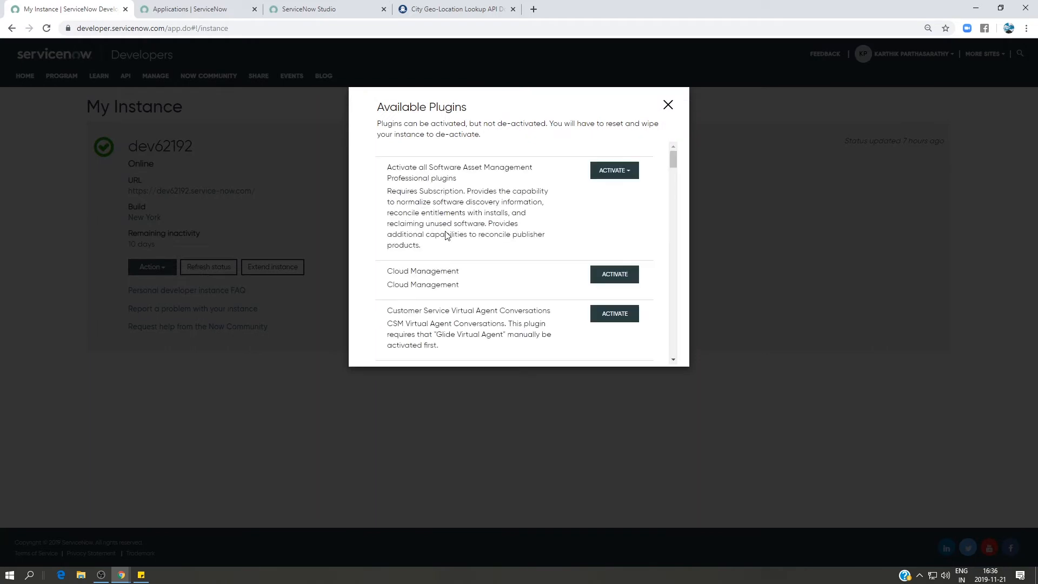
scroll(476, 239, "down", 3)
scroll(477, 236, "down", 15)
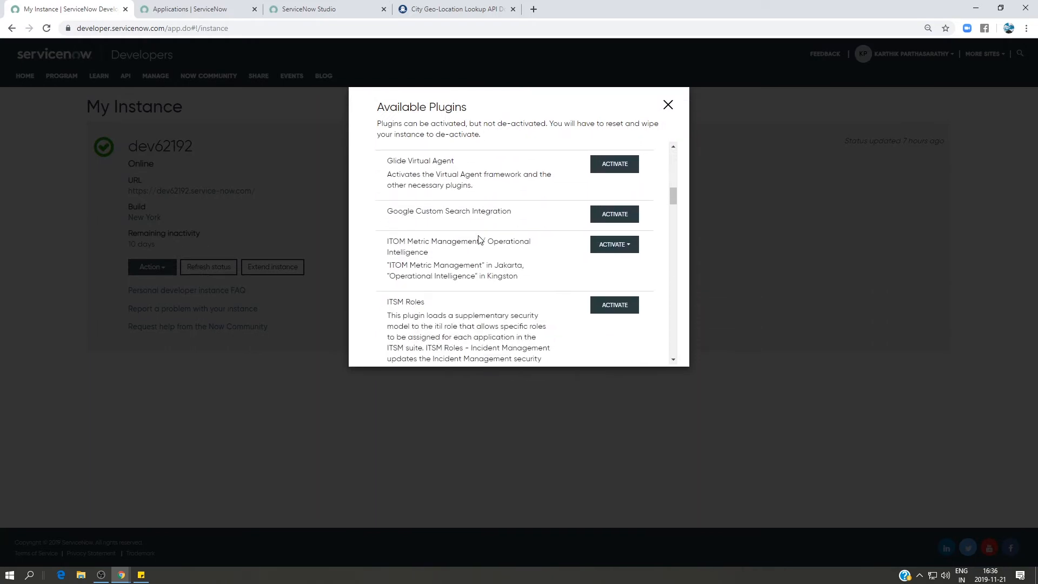
scroll(478, 239, "down", 15)
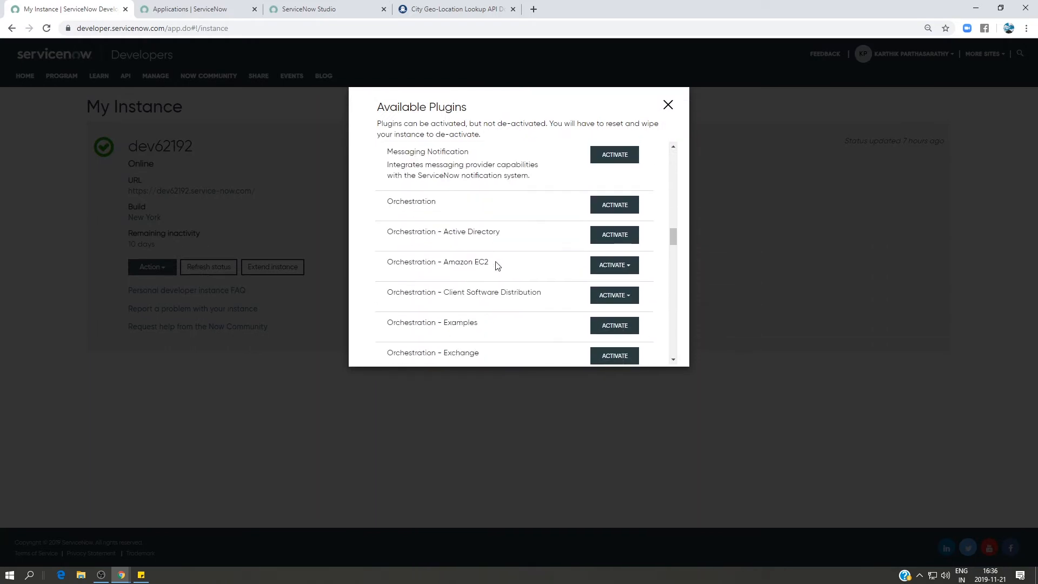
scroll(498, 262, "down", 15)
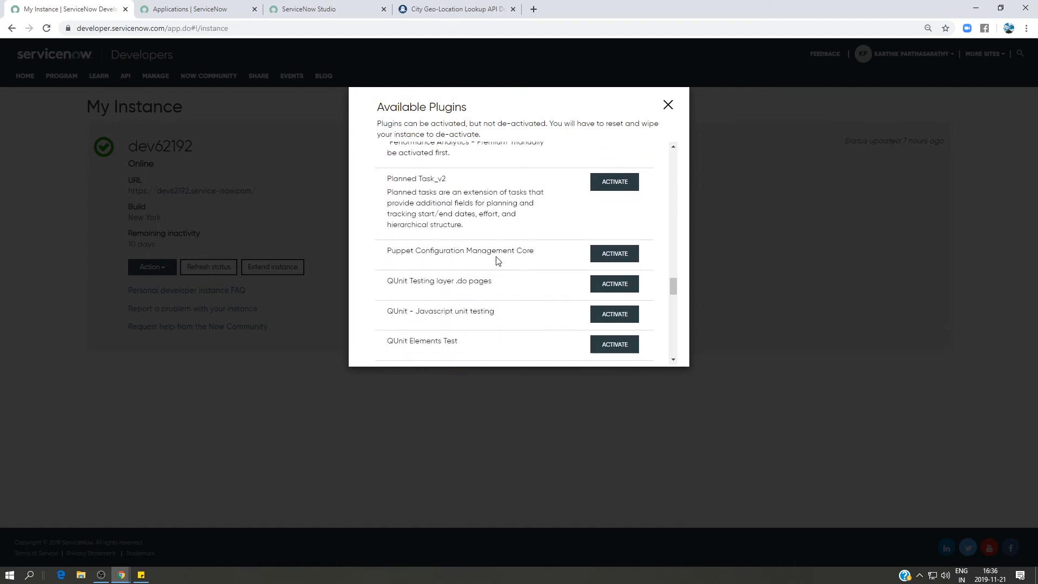
scroll(498, 259, "down", 12)
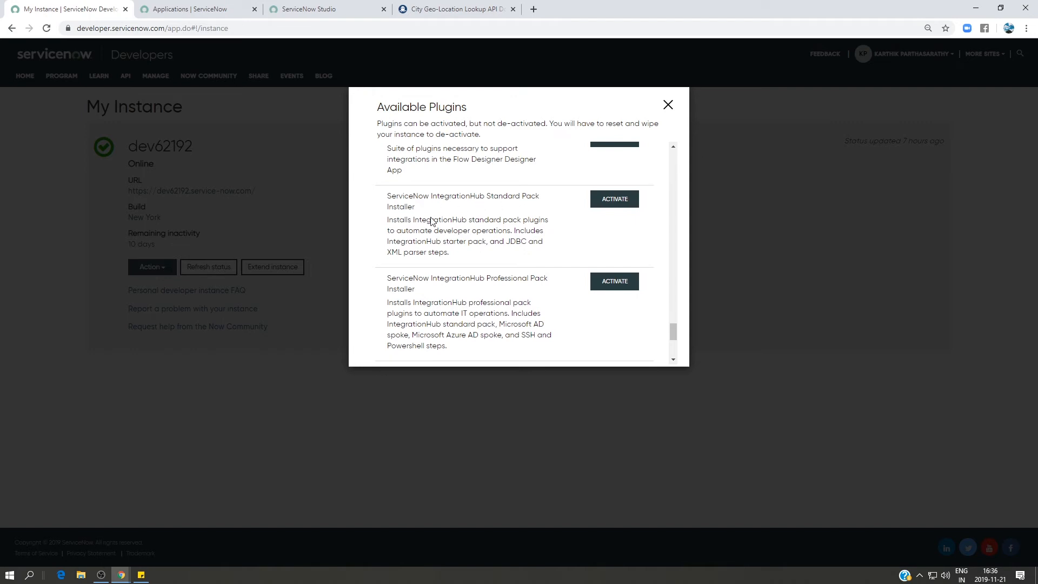
left_click(668, 106)
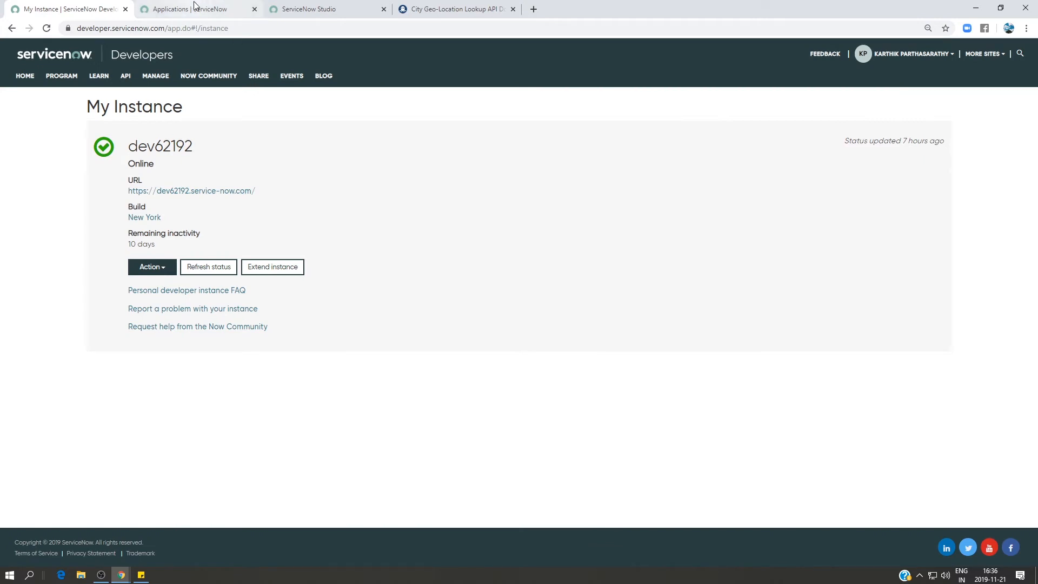
Switch back to Flow Designer and add a REST step to the Get Weather Data action.
mouse_move(121, 575)
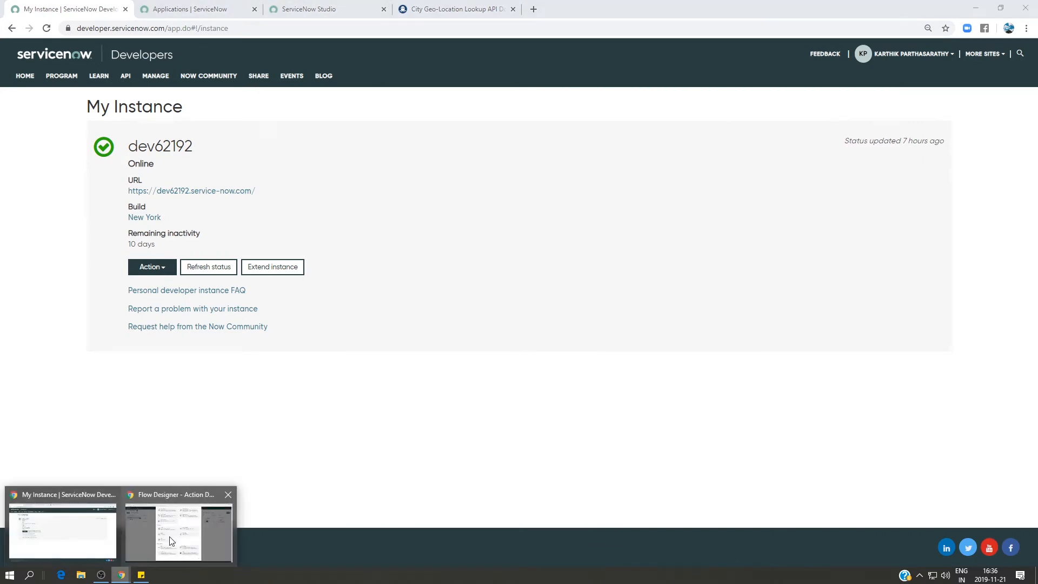
left_click(179, 520)
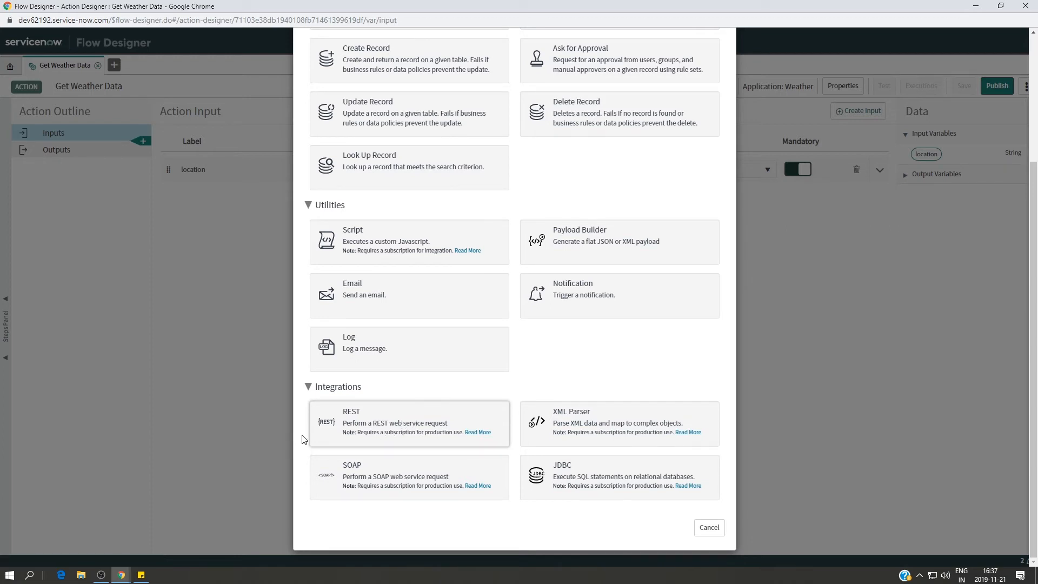
left_click(411, 439)
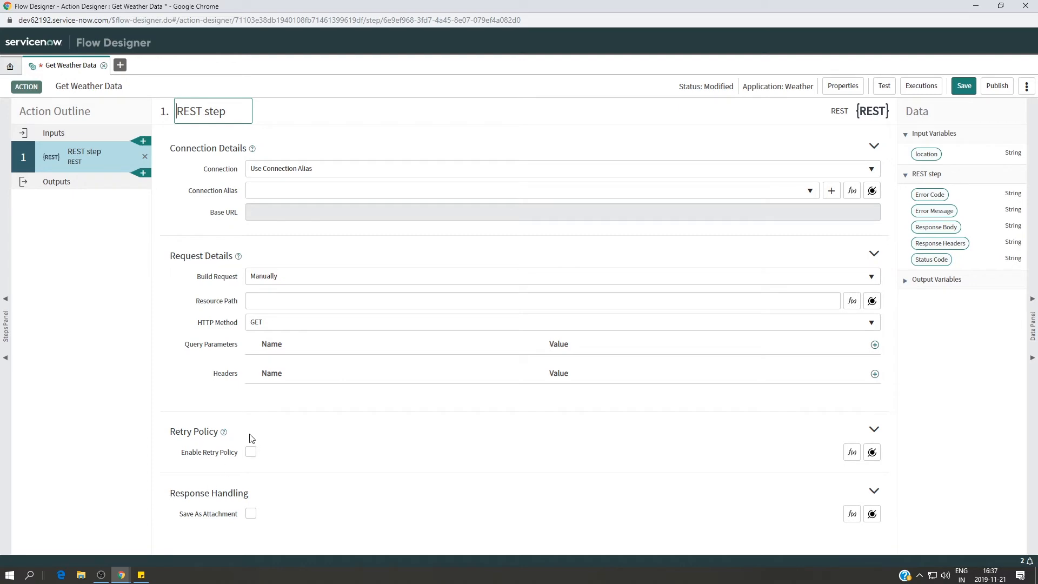
Check the City Geo-Location Lookup request details on the RapidAPI page and return to the REST step in Flow Designer.
mouse_move(122, 574)
mouse_move(100, 549)
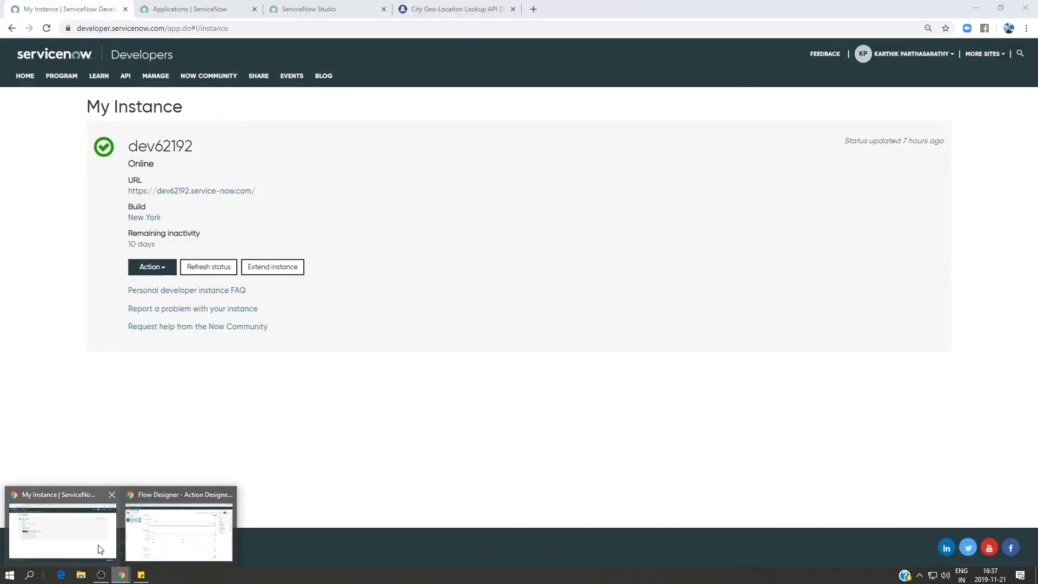
left_click(82, 524)
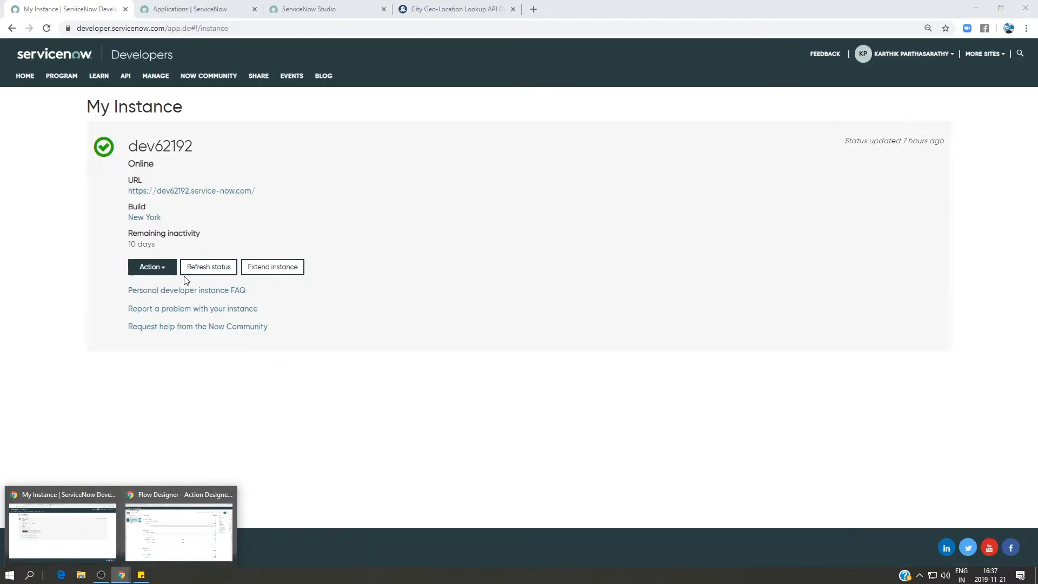
left_click(64, 519)
left_click(440, 3)
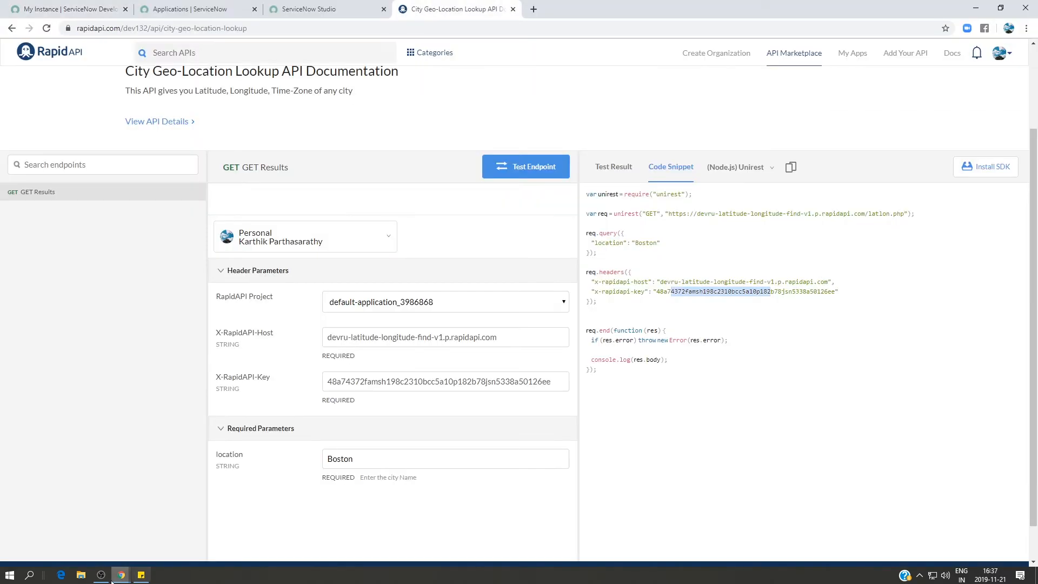
mouse_move(122, 574)
left_click(176, 527)
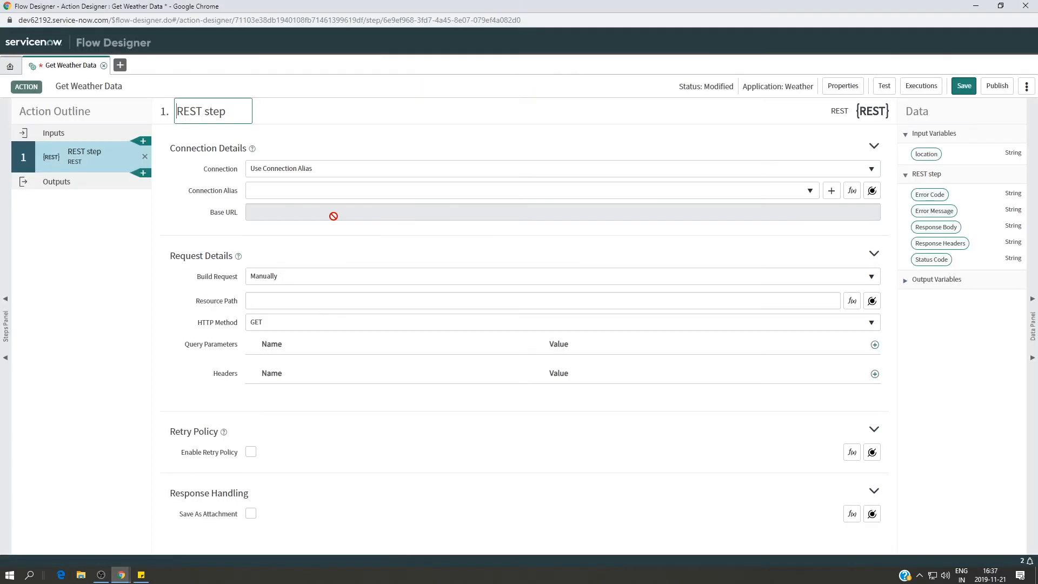
Set the REST step's connection to Define Connection Inline.
mouse_move(221, 173)
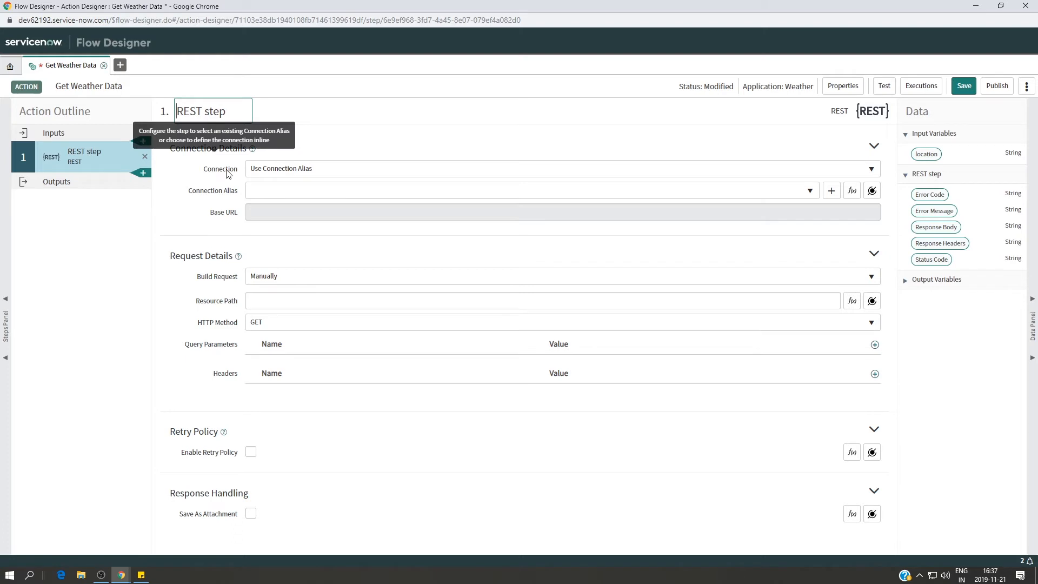
left_click(290, 170)
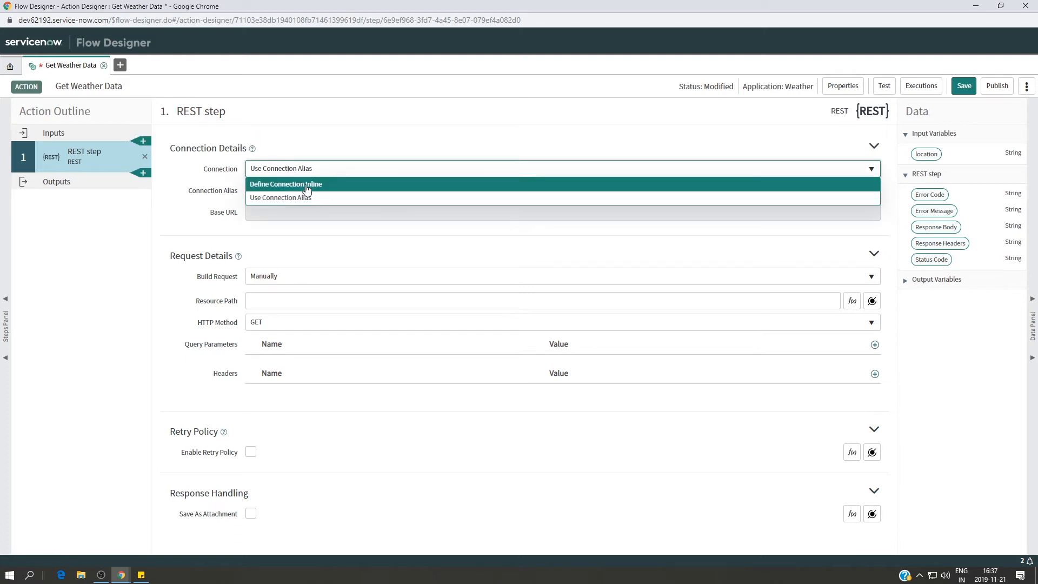
left_click(307, 184)
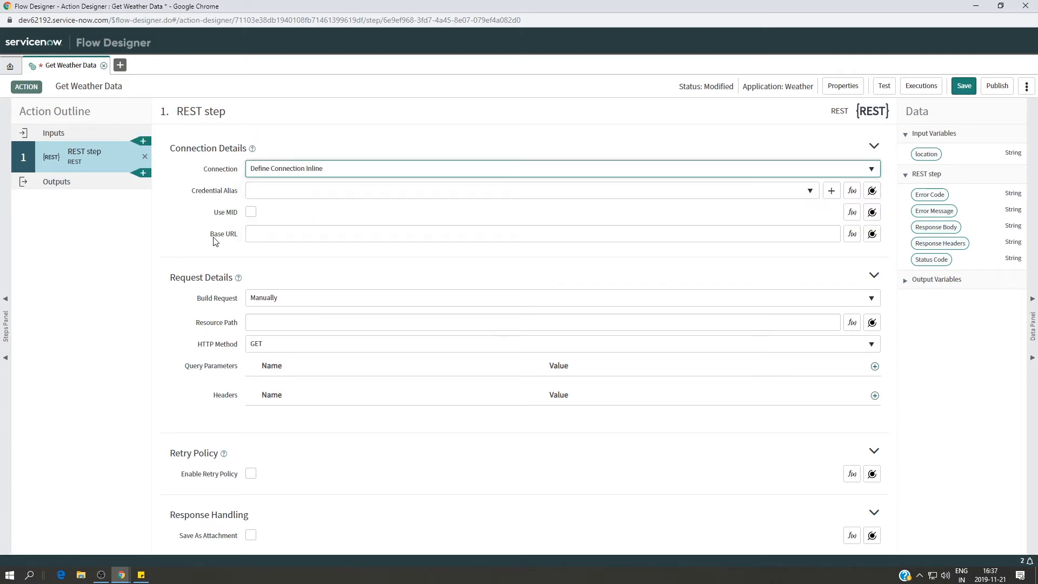
left_click(272, 234)
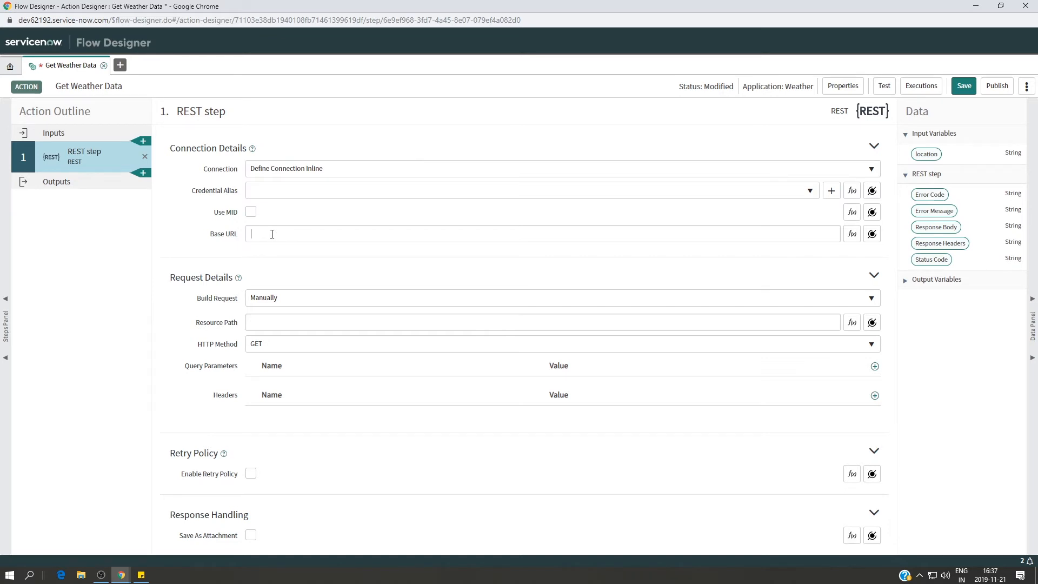
mouse_move(122, 574)
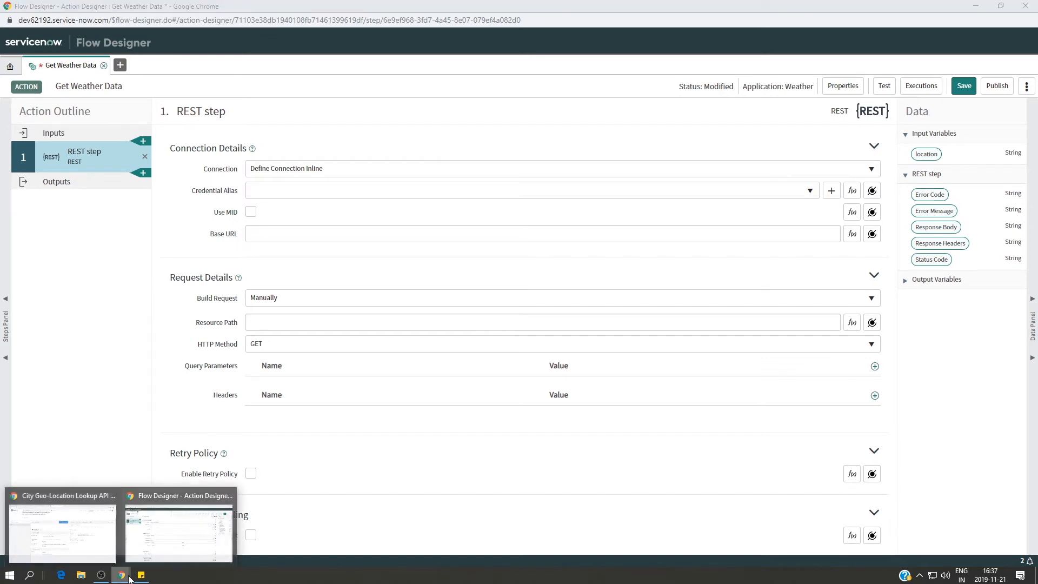
left_click(108, 557)
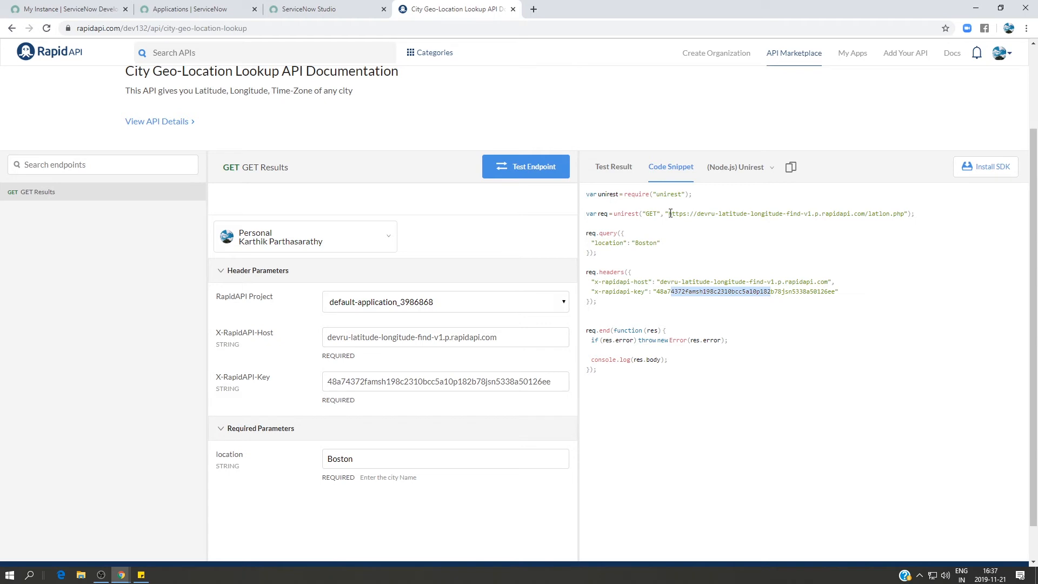
left_click_drag(669, 213, 905, 213)
key("ctrl+c")
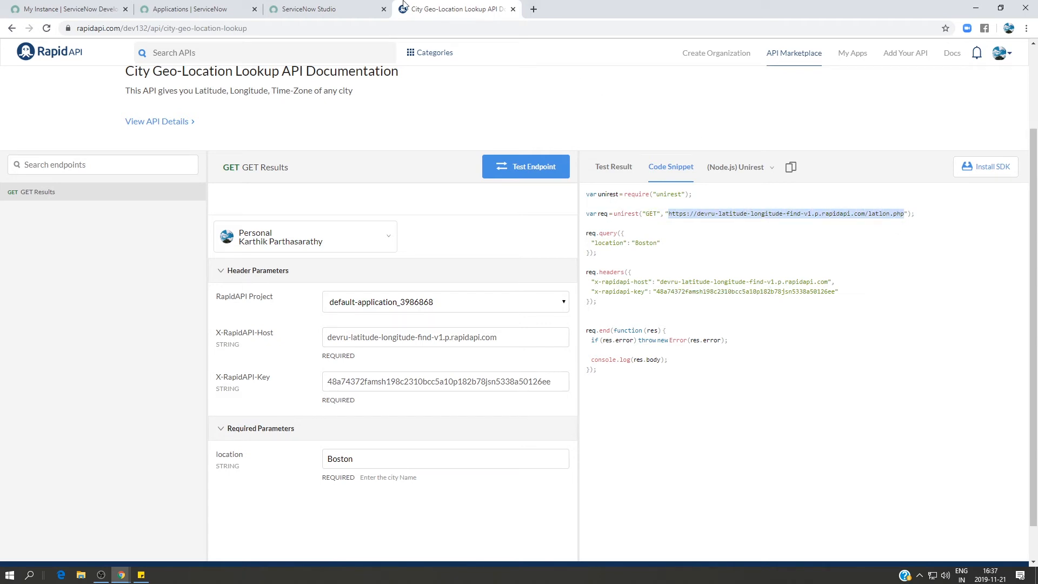
left_click(331, 6)
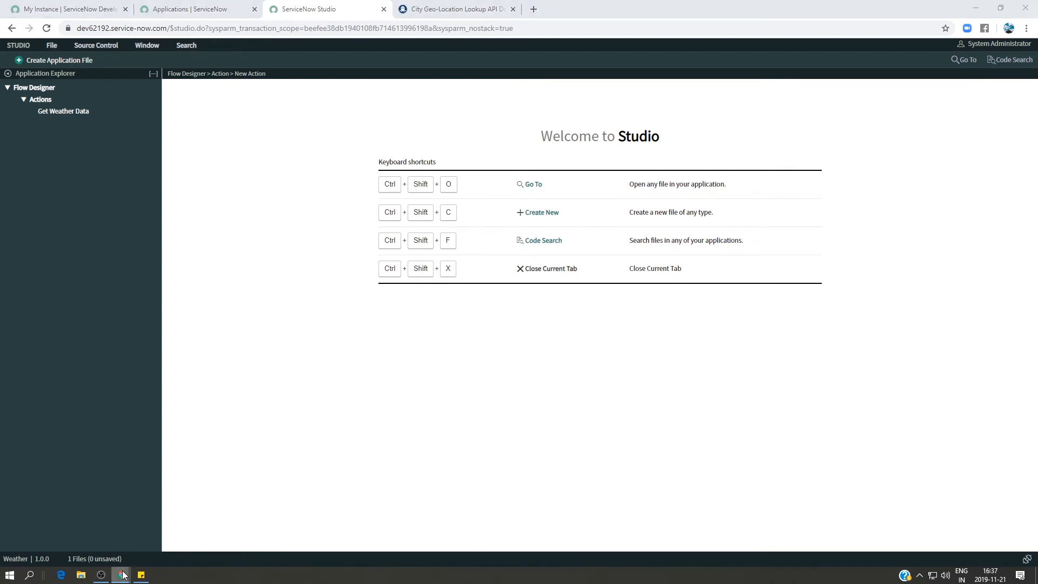
mouse_move(121, 574)
left_click(164, 534)
left_click(261, 232)
key("ctrl+v")
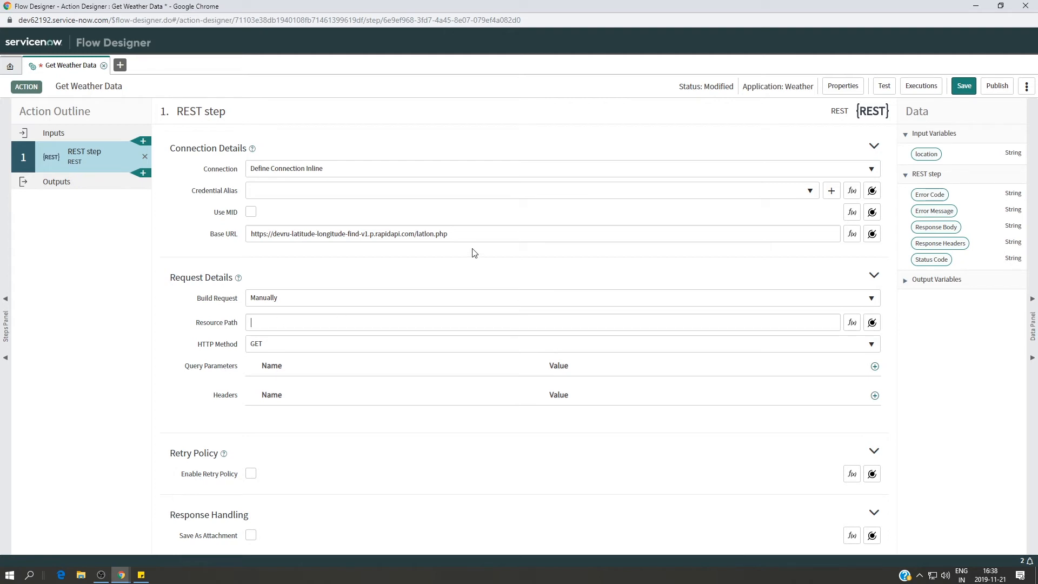
left_click_drag(425, 234, 456, 238)
key("ctrl+x")
left_click(270, 322)
key("ctrl+v")
left_click(422, 234)
Add a query parameter named location with the location input variable as its value, and save the action.
left_click(875, 366)
left_click(366, 400)
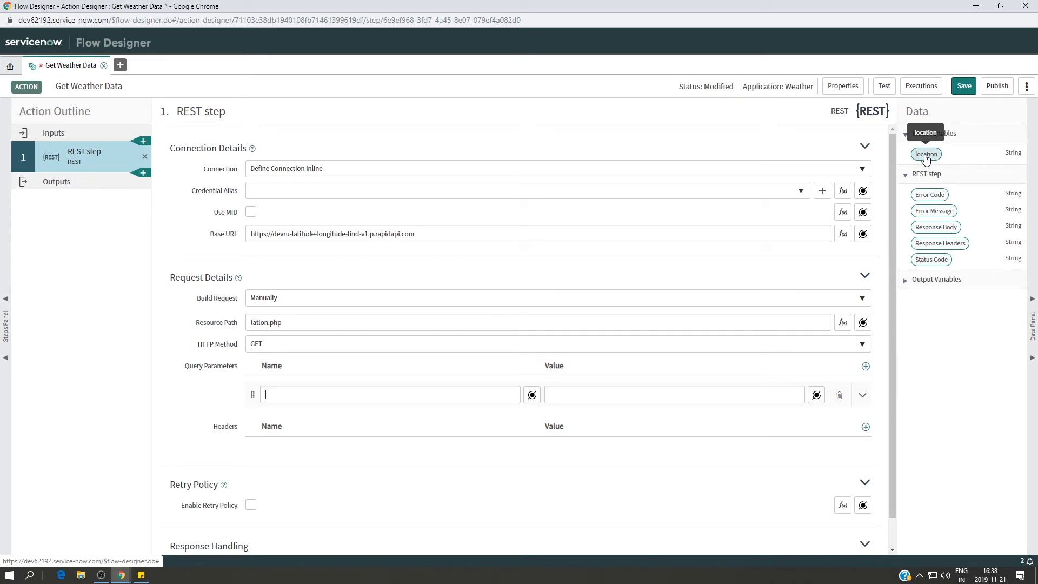
left_click_drag(925, 157, 614, 392)
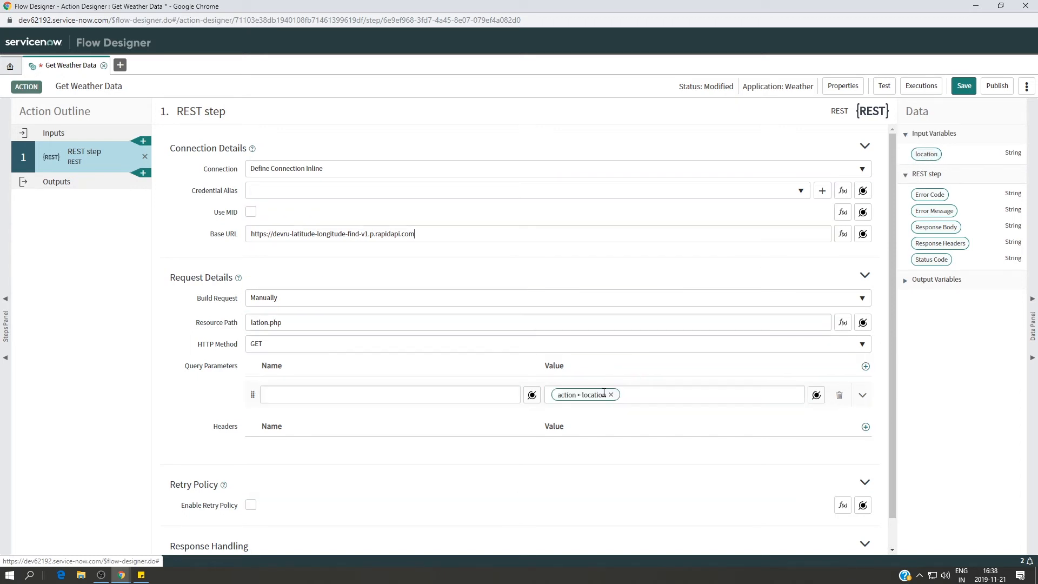
left_click(367, 395)
type("location")
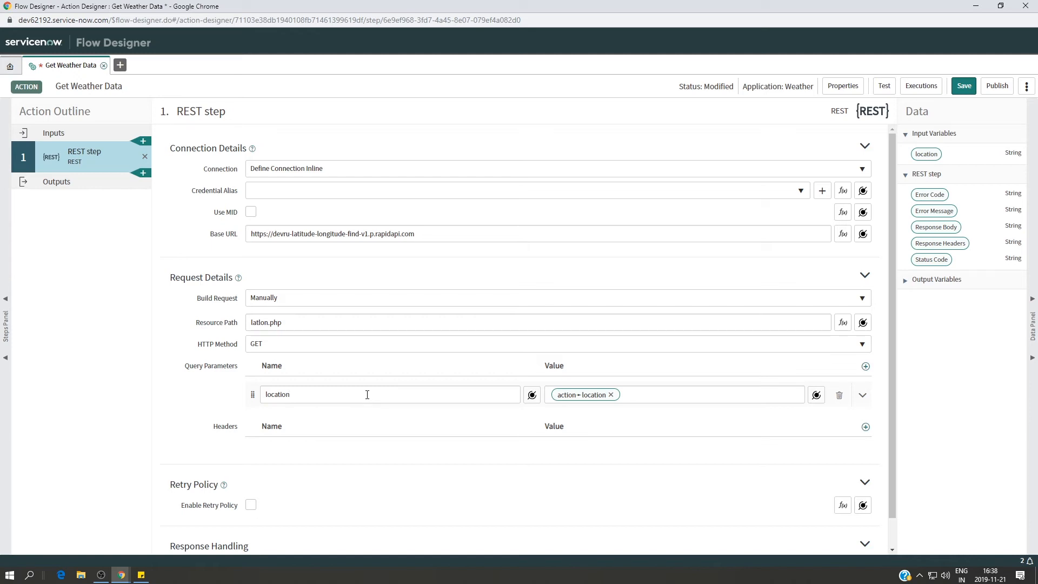
left_click(964, 86)
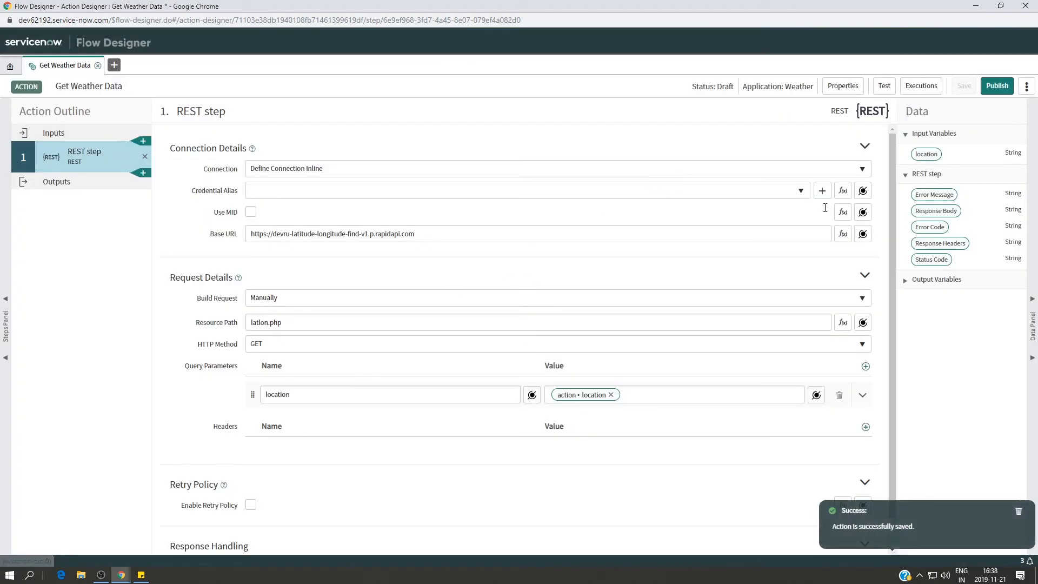
Check how the location input is presented in the action's test dialog and close it without running the test.
left_click(883, 86)
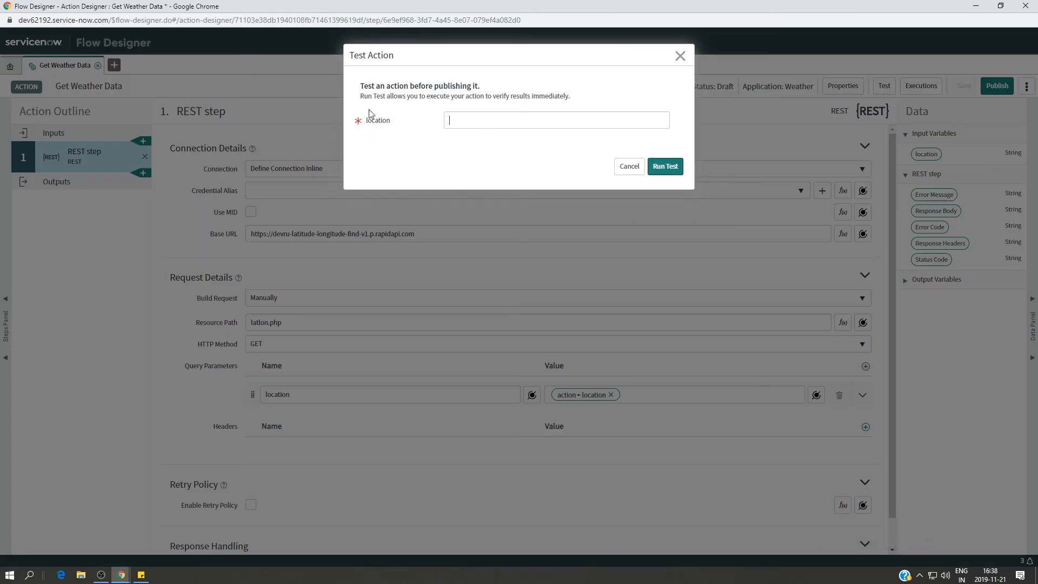
left_click(468, 124)
left_click(680, 55)
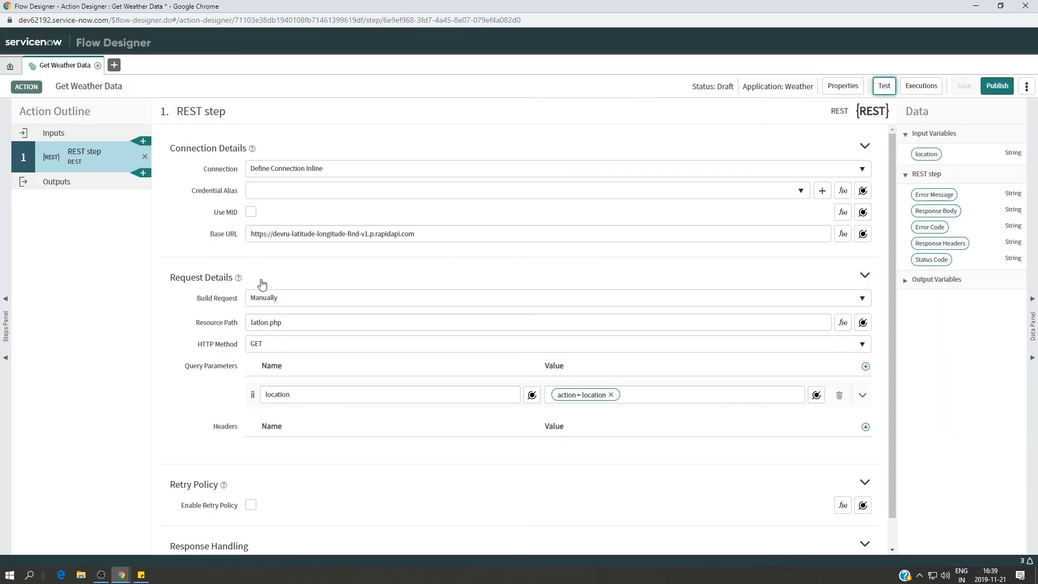
Relabel the action's input as Location, save the action, and check the label in the test dialog.
left_click(99, 138)
left_click(184, 169)
key("BackSpace")
type("Location")
left_click(771, 271)
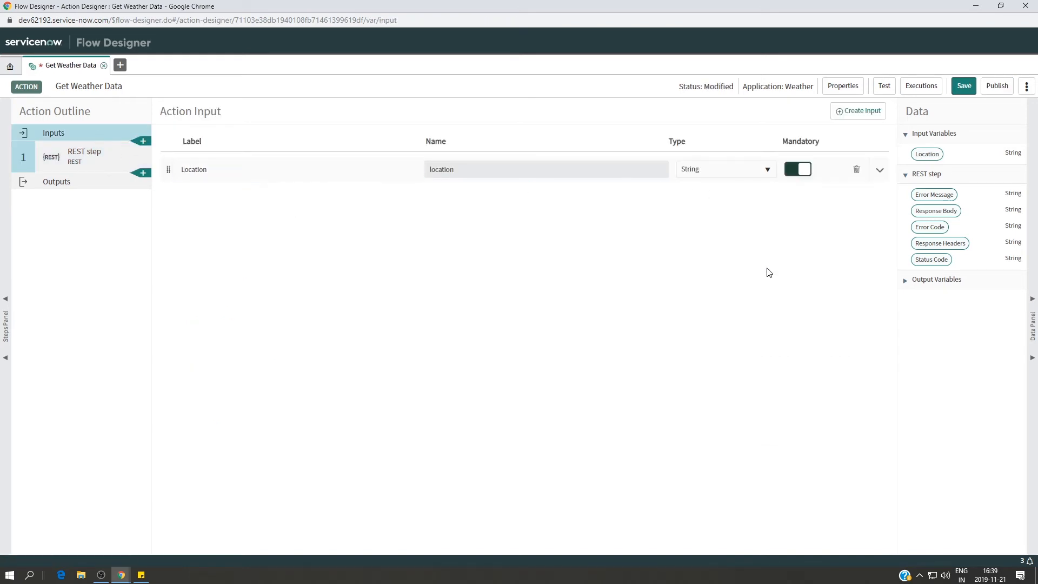
left_click(961, 87)
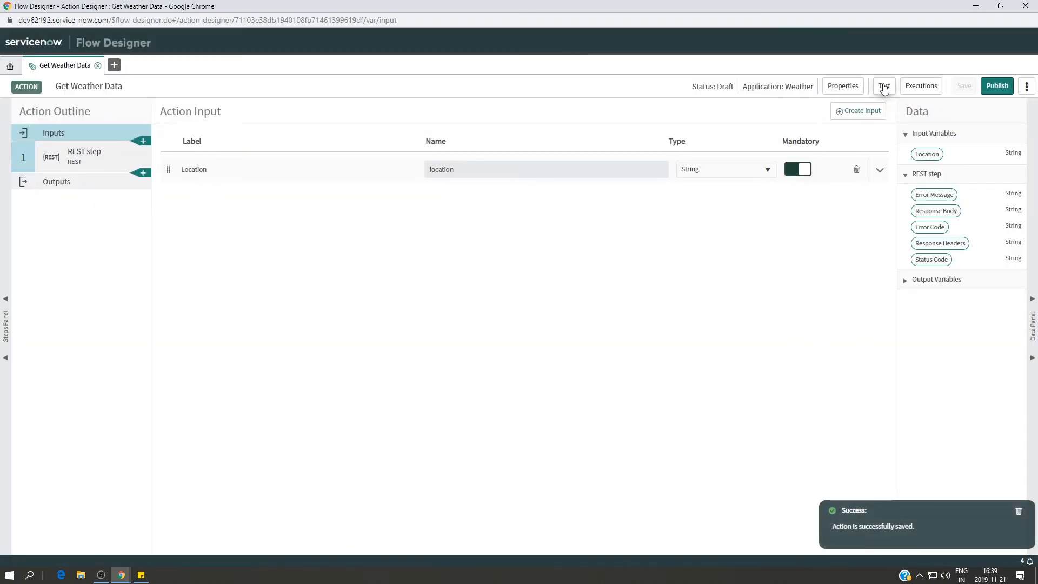
left_click(884, 87)
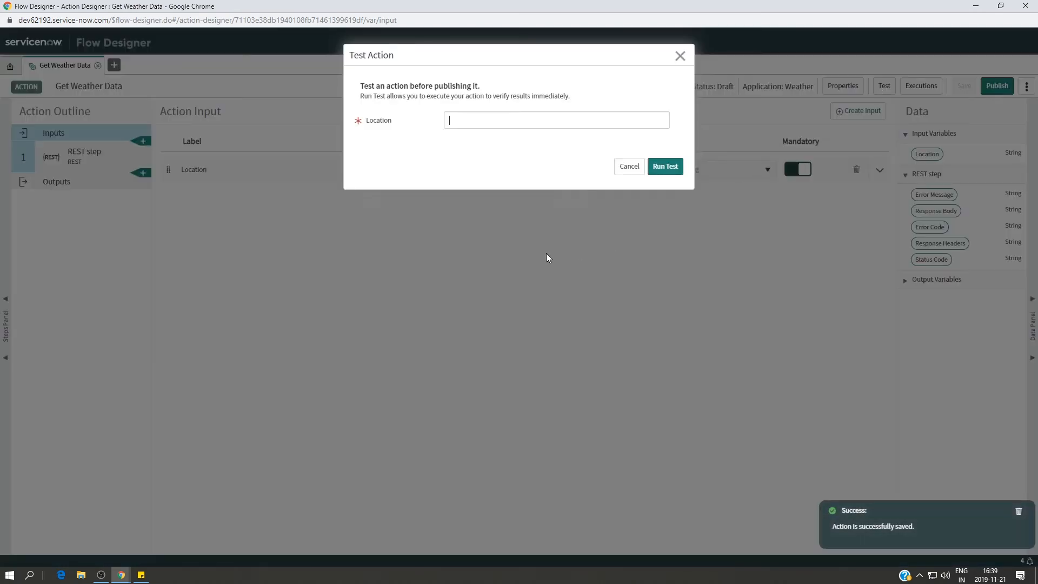
left_click(680, 56)
Restore the action input's label to lowercase location and save the action.
left_click(185, 170)
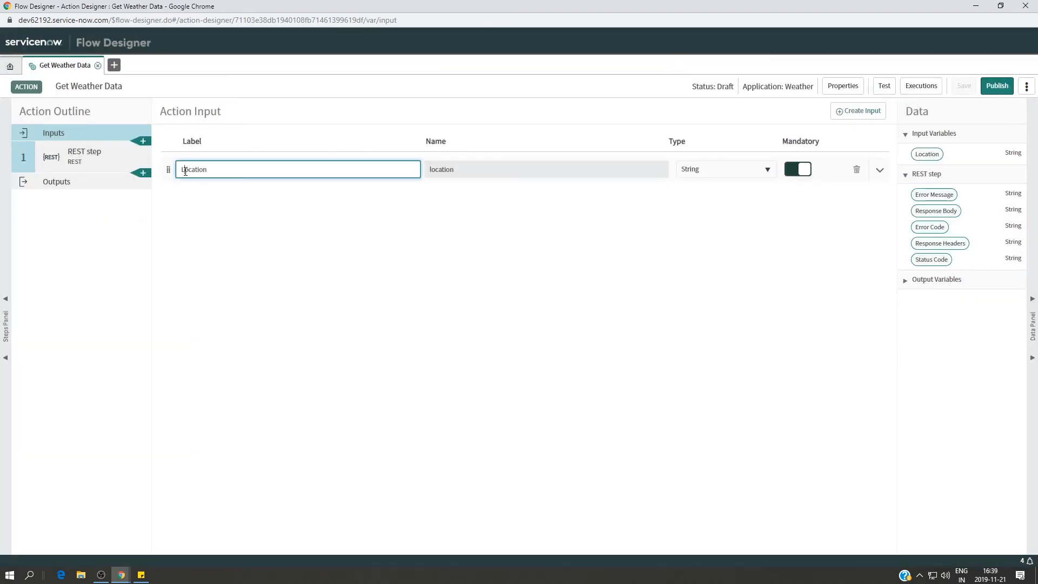
key("BackSpace")
type("l")
left_click(595, 317)
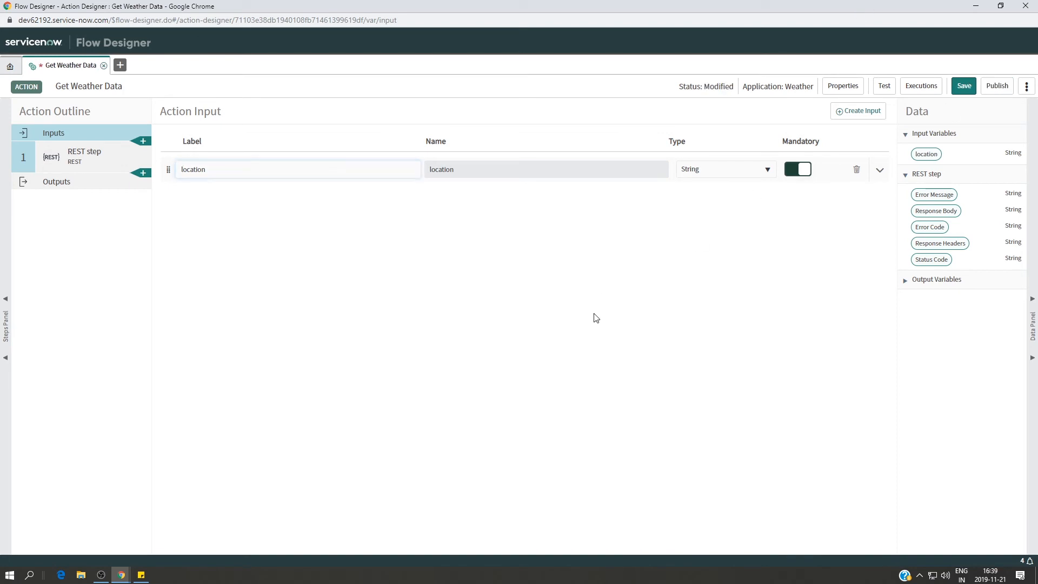
left_click(962, 88)
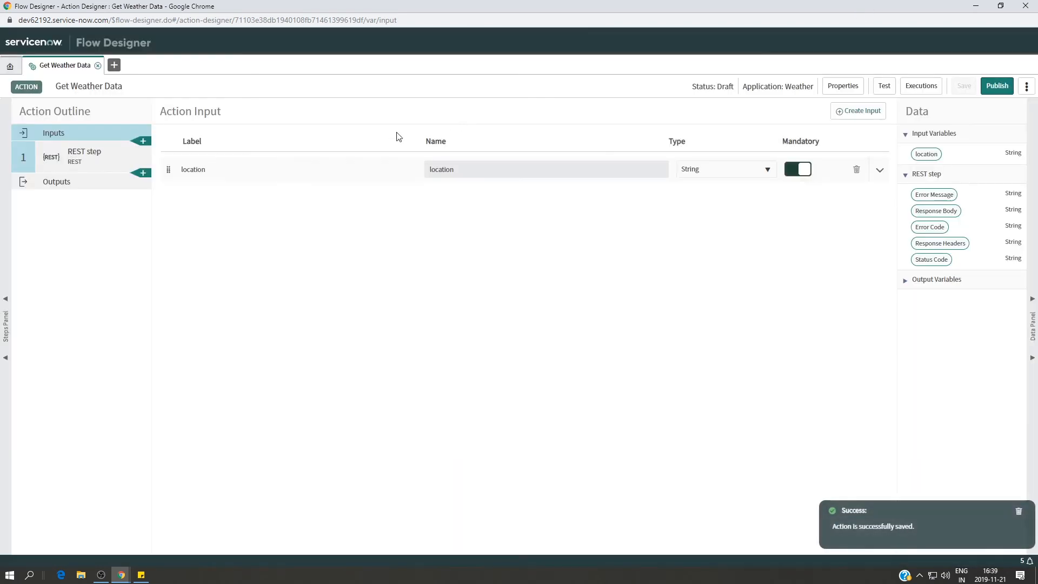
Rename the REST step to "REST Call Get Latitude and Longitude of a City".
left_click(80, 162)
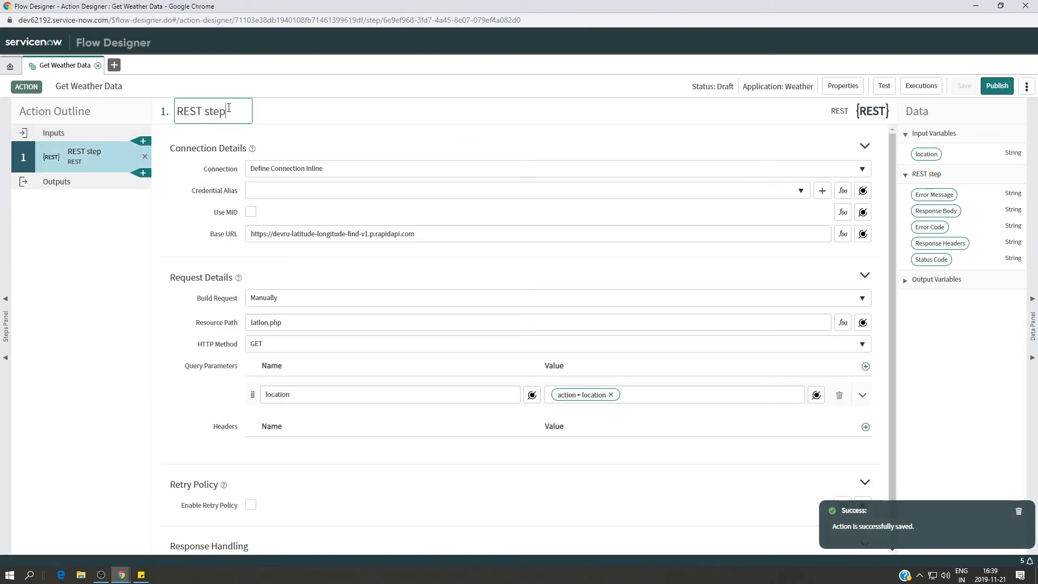
key("BackSpace")
key("BackSpace")
key("BackSpace")
key("BackSpace")
key("BackSpace")
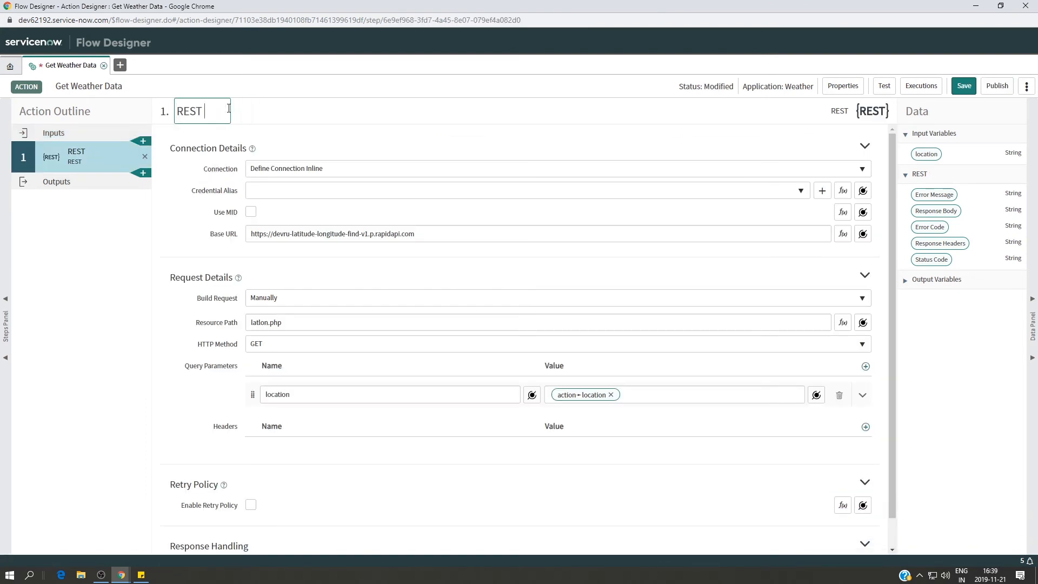
type("Call Get Latitude a")
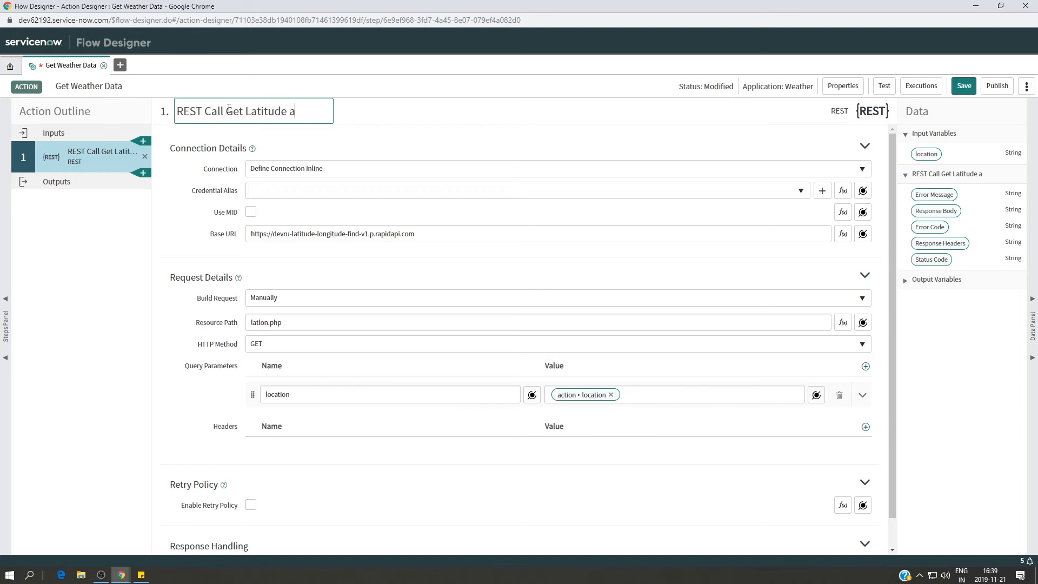
type("nd Longitude")
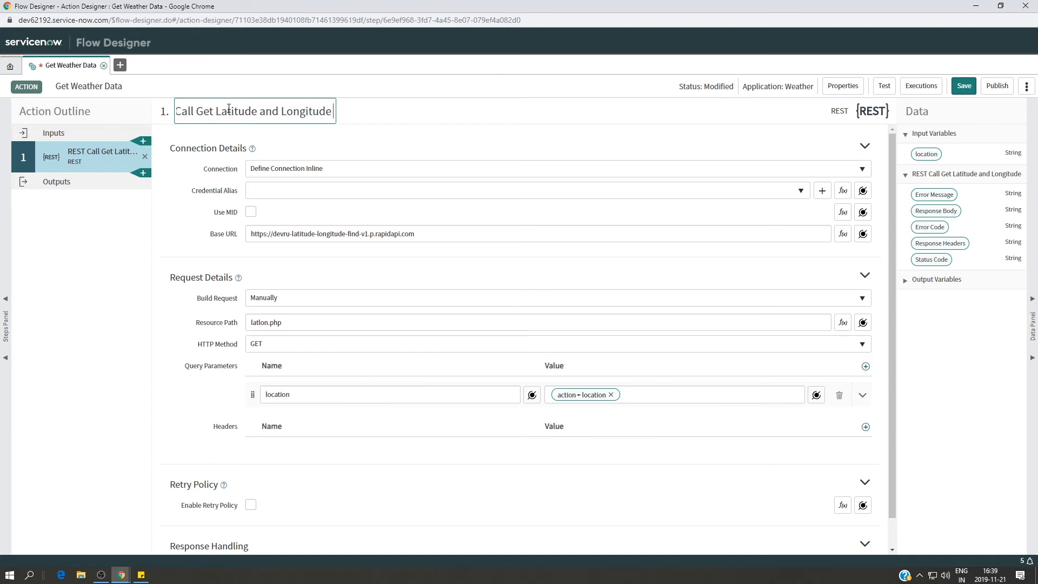
type(" of a")
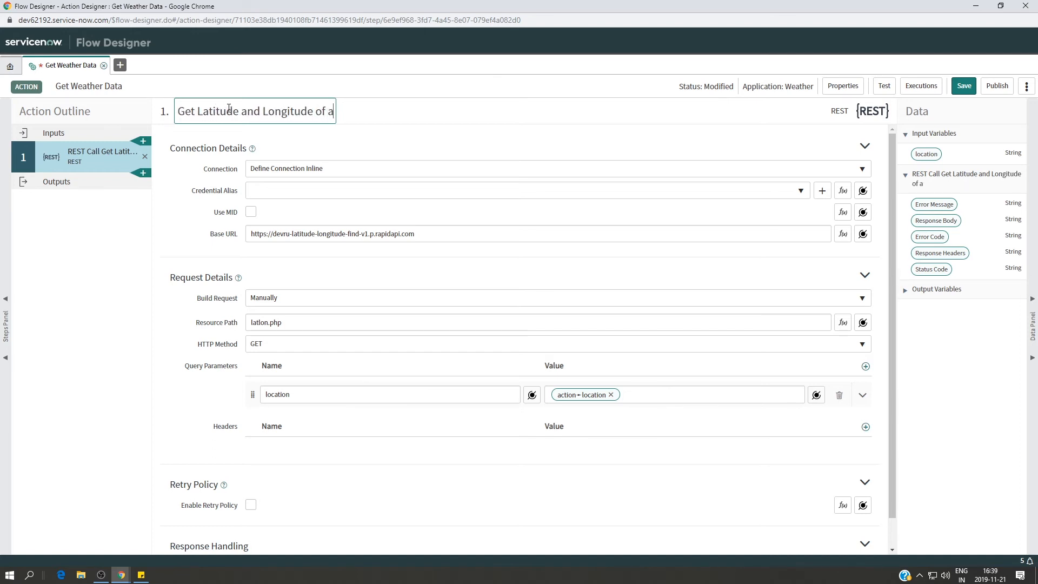
type(" City")
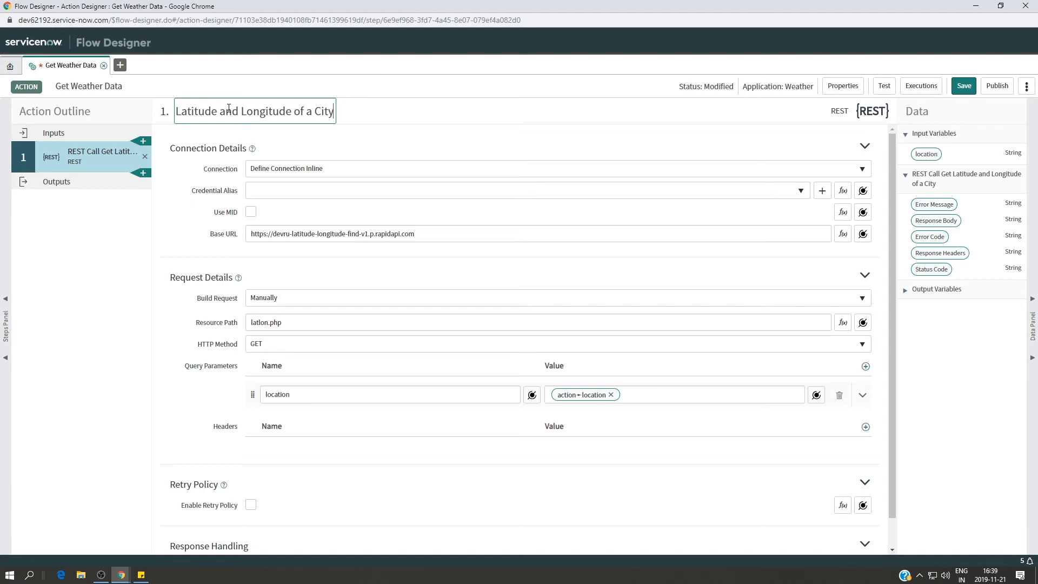
left_click(450, 150)
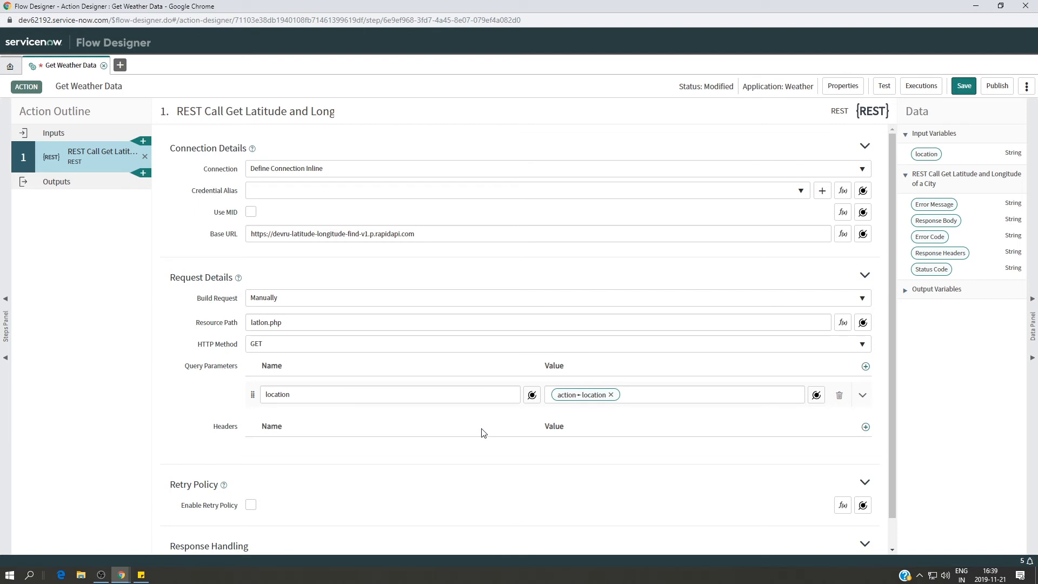
Copy the header name x-rapidapi-host from the RapidAPI code snippet and add it as a header of the REST step in Flow Designer.
scroll(482, 433, "down", 1)
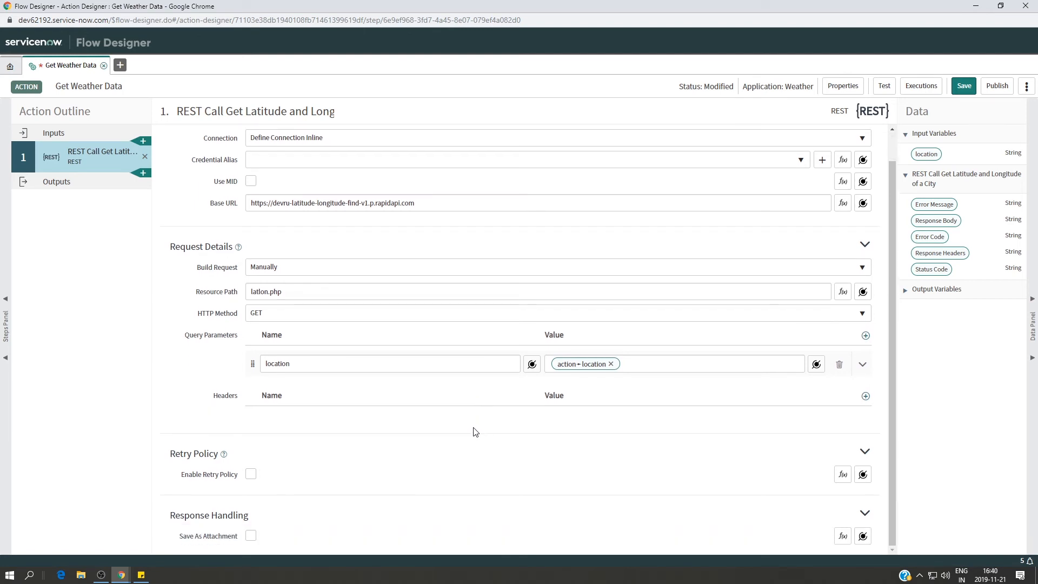
left_click(122, 572)
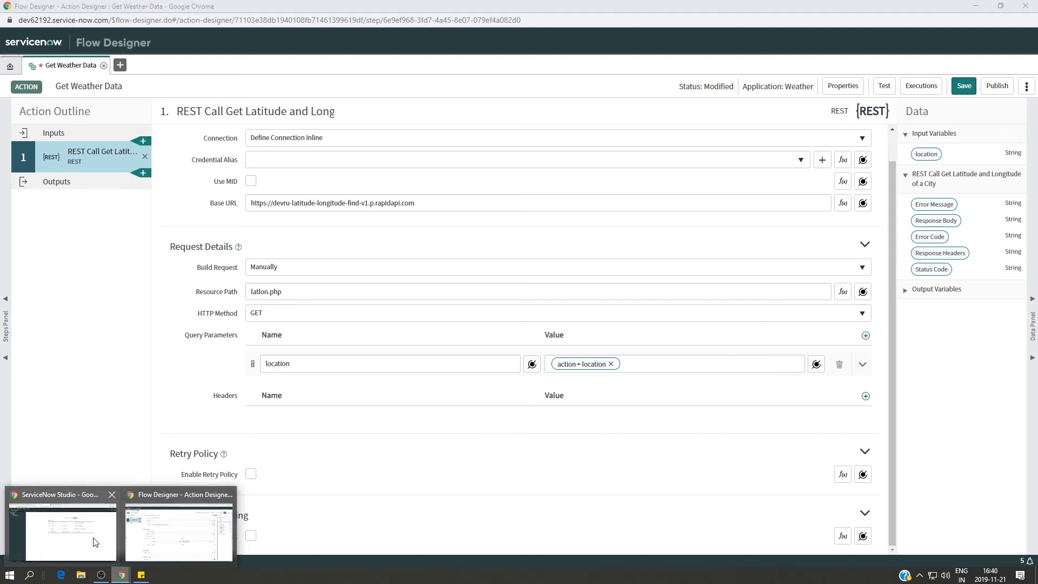
left_click(62, 530)
left_click(454, 10)
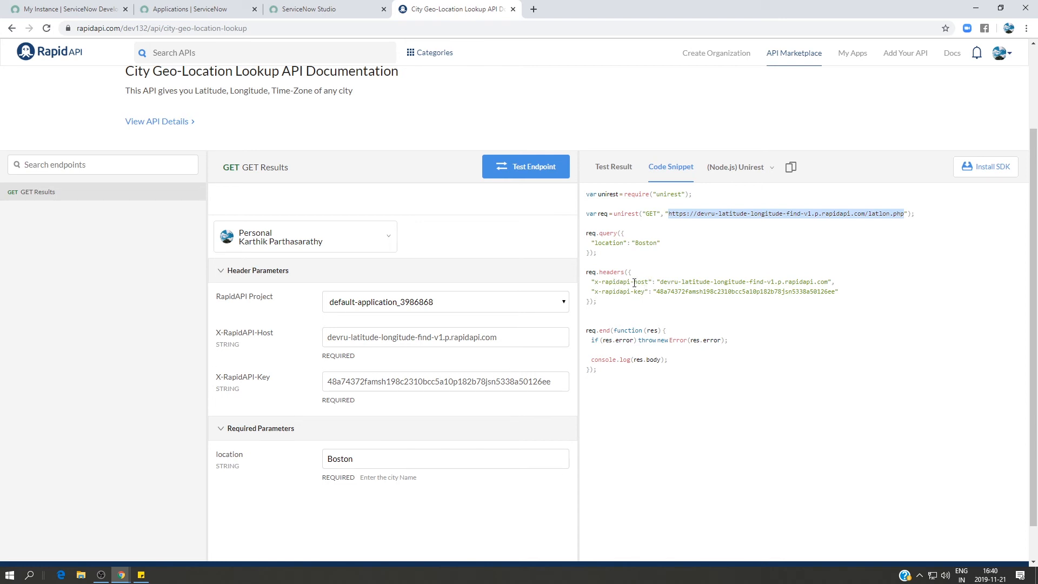
left_click_drag(649, 282, 594, 282)
key("ctrl+c")
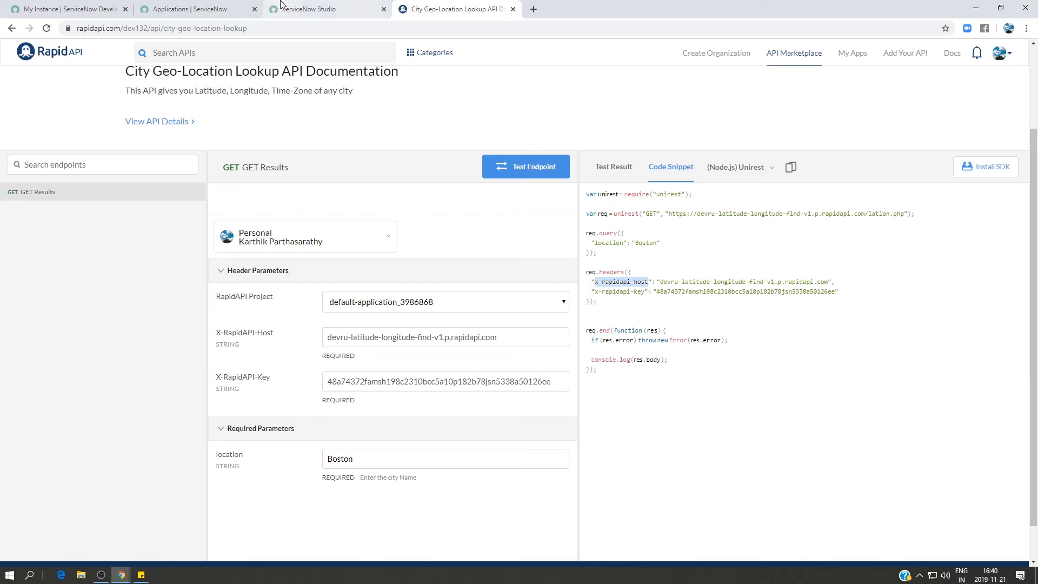
mouse_move(123, 577)
left_click(203, 533)
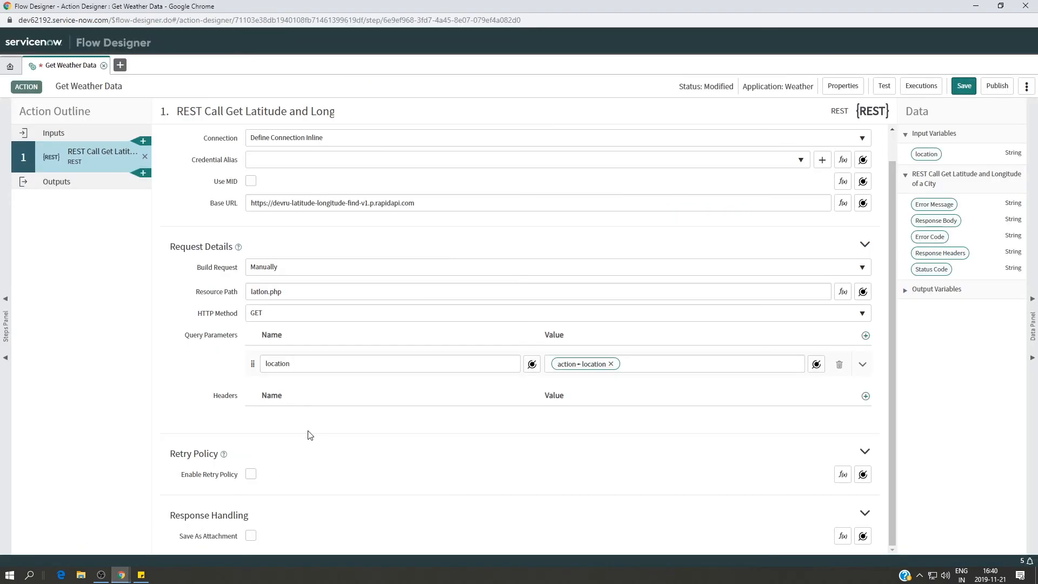
left_click(865, 396)
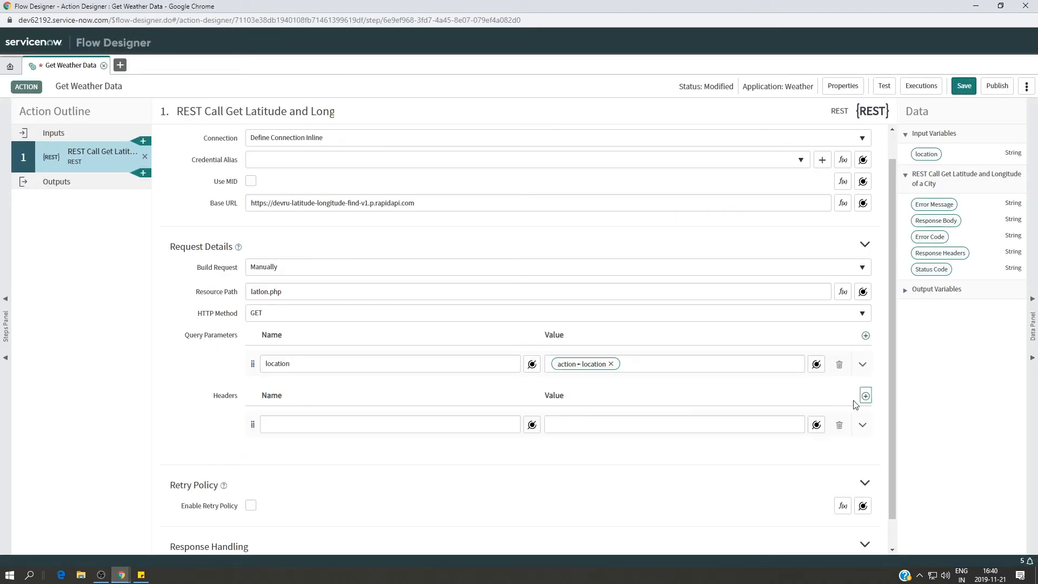
key("ctrl+v")
Add a second request header named x-rapidapi-key.
left_click(866, 395)
left_click(334, 456)
key("ctrl+v")
key("BackSpace")
key("BackSpace")
key("BackSpace")
type("key")
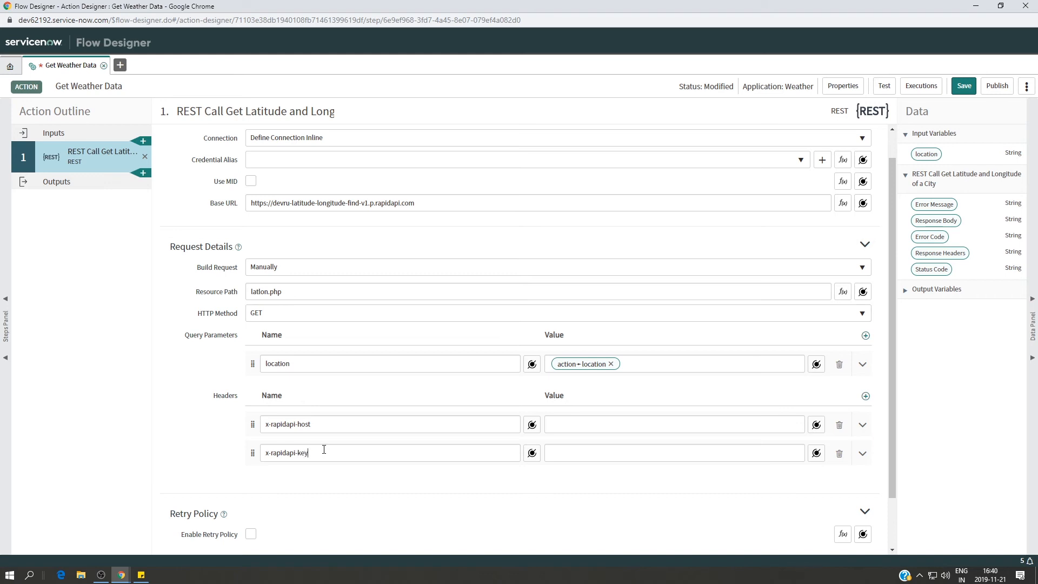
Copy devru-latitude-longitude-find-v1.p.rapidapi.com from the RapidAPI snippet into the value of the x-rapidapi-host header in Flow Designer.
left_click(122, 575)
left_click(62, 527)
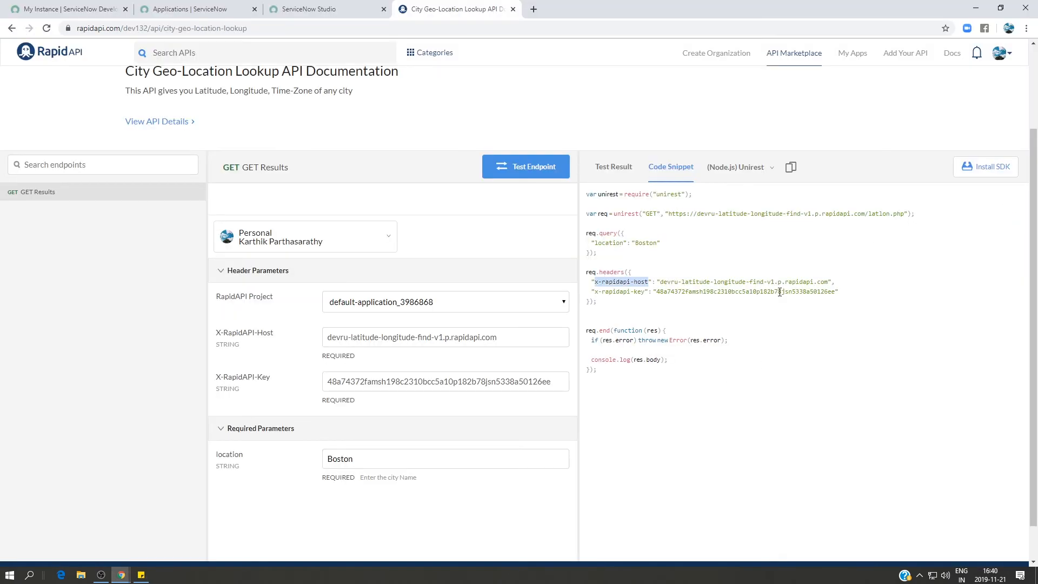
left_click_drag(830, 282, 660, 283)
key("ctrl+c")
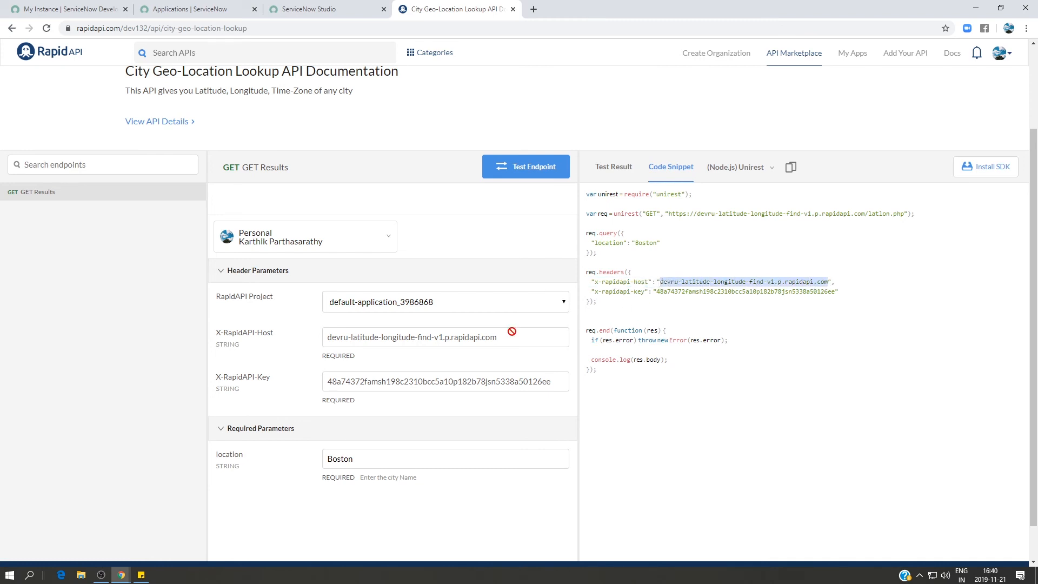
mouse_move(124, 576)
left_click(181, 522)
key("ctrl+v")
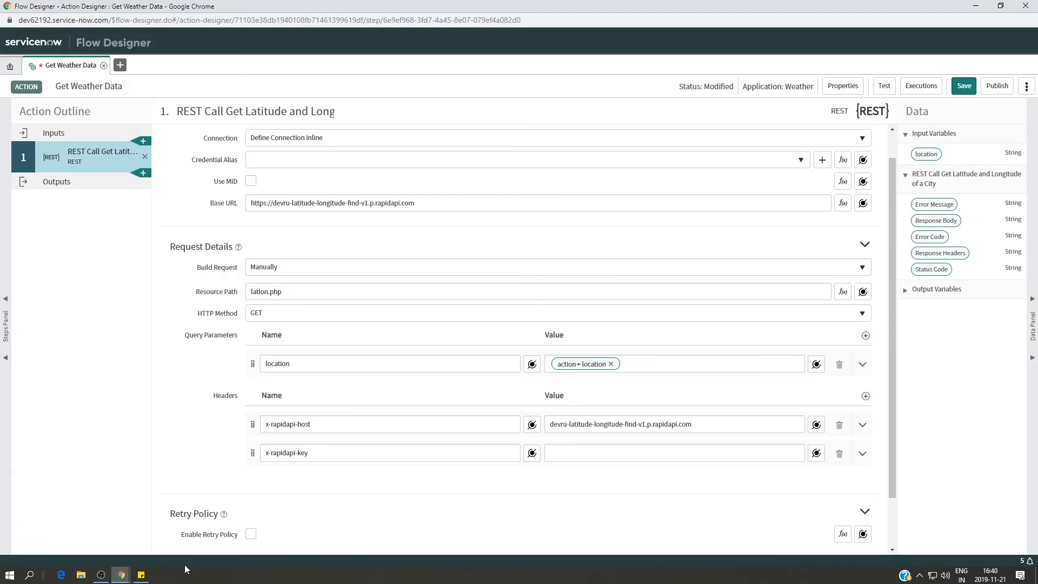
Copy the API key from the RapidAPI code snippet and paste it as the x-rapidapi-key header's value in Flow Designer.
mouse_move(132, 576)
left_click(62, 522)
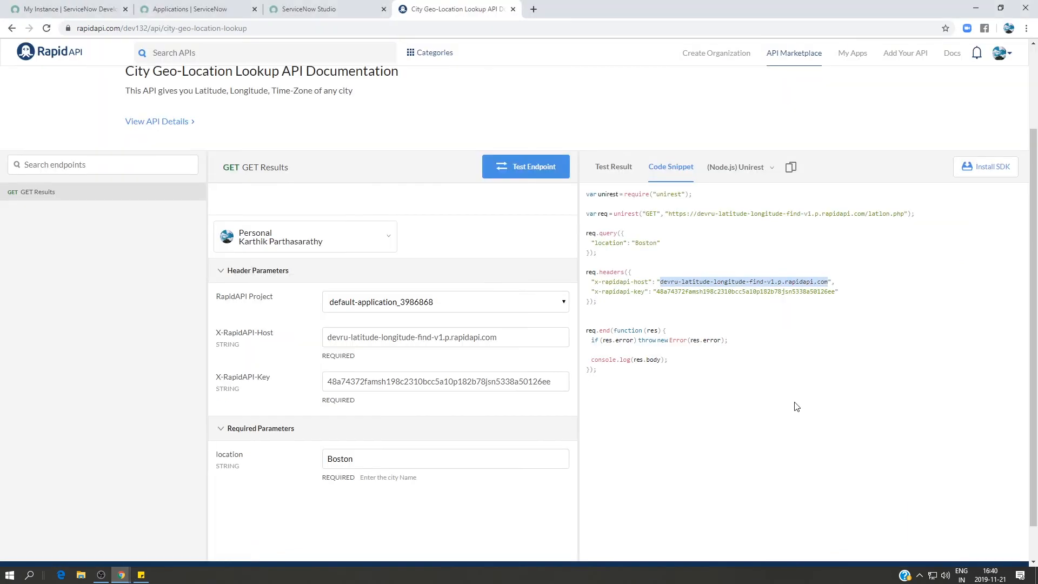
left_click(833, 294)
left_click_drag(836, 292, 659, 290)
key("ctrl+c")
left_click(818, 291)
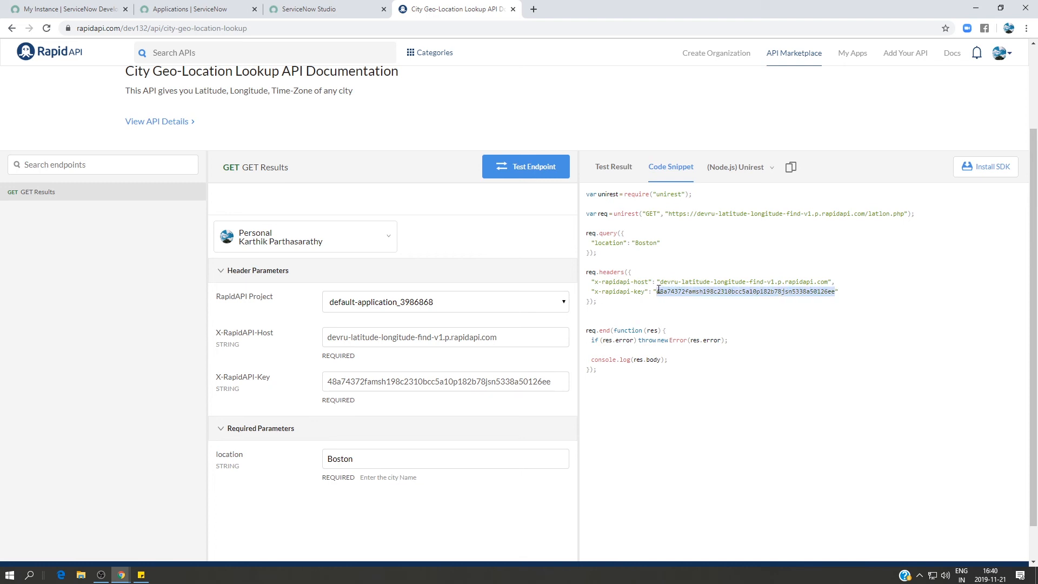
mouse_move(121, 577)
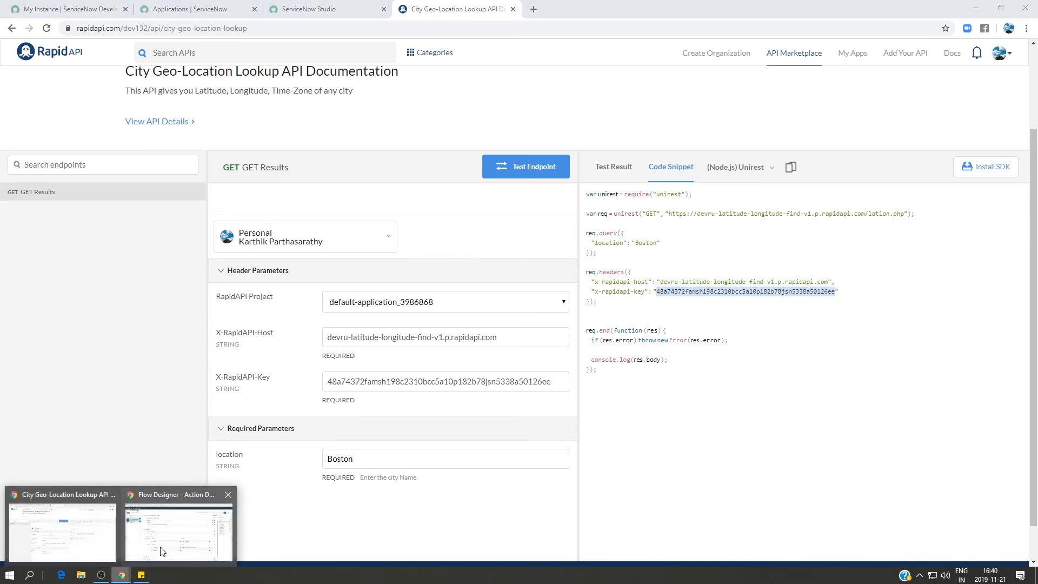
left_click(160, 550)
left_click(588, 454)
key("ctrl+v")
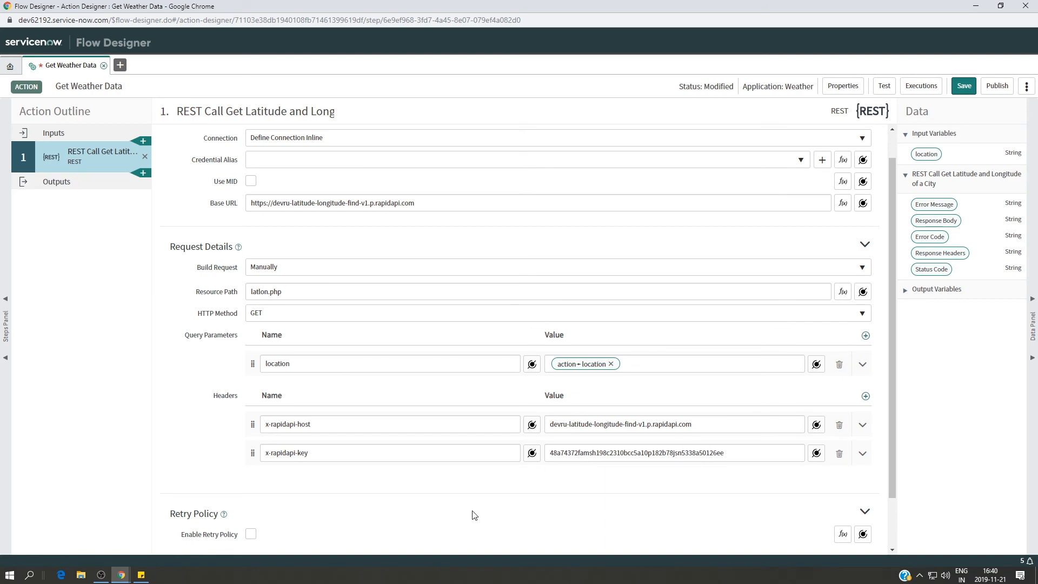
Save the Get Weather Data action and run a test of it with the location chennai.
scroll(475, 515, "down", 1)
left_click(964, 85)
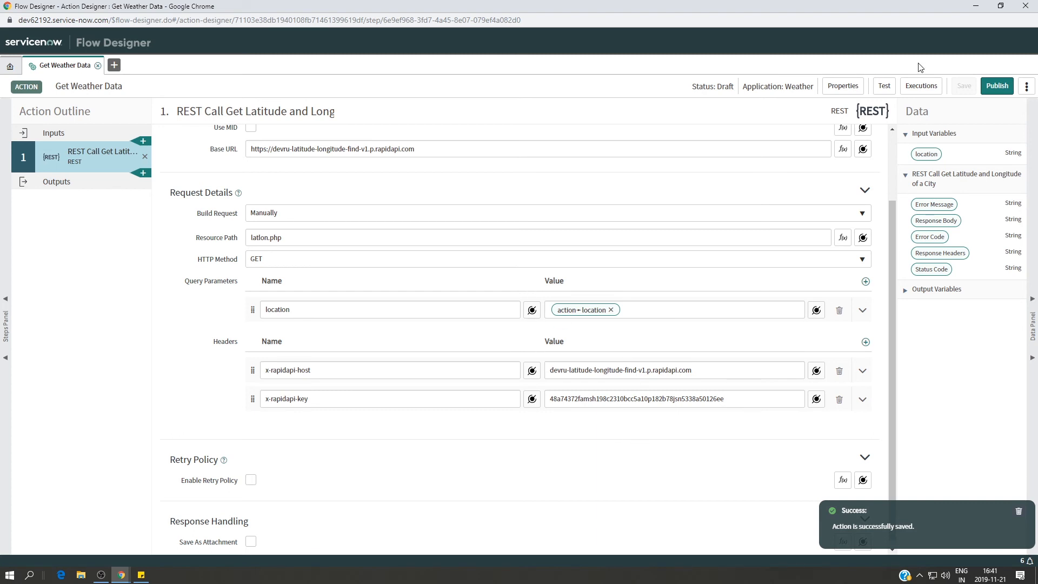
left_click(884, 86)
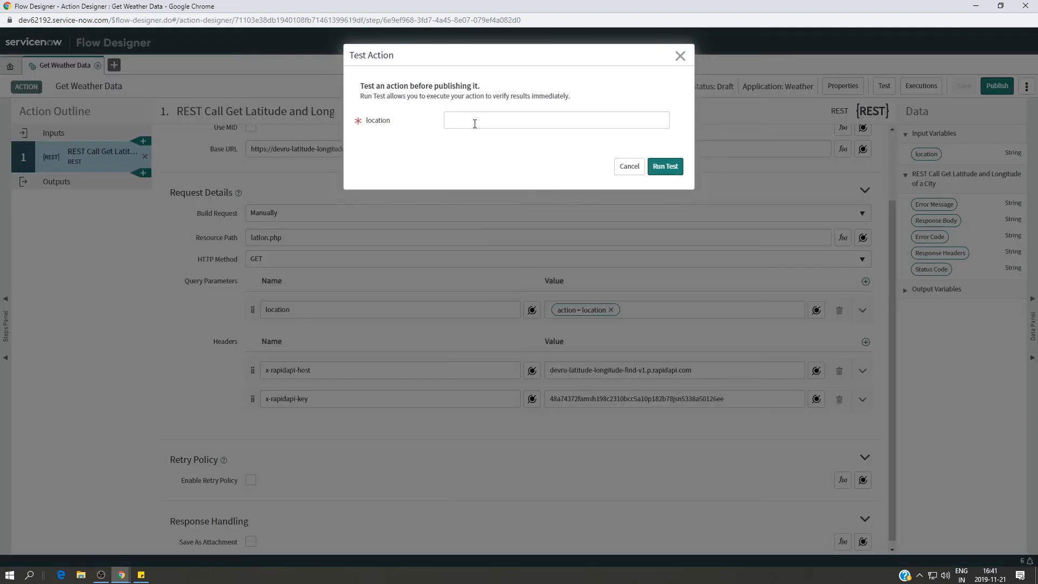
type("chennai")
left_click(669, 168)
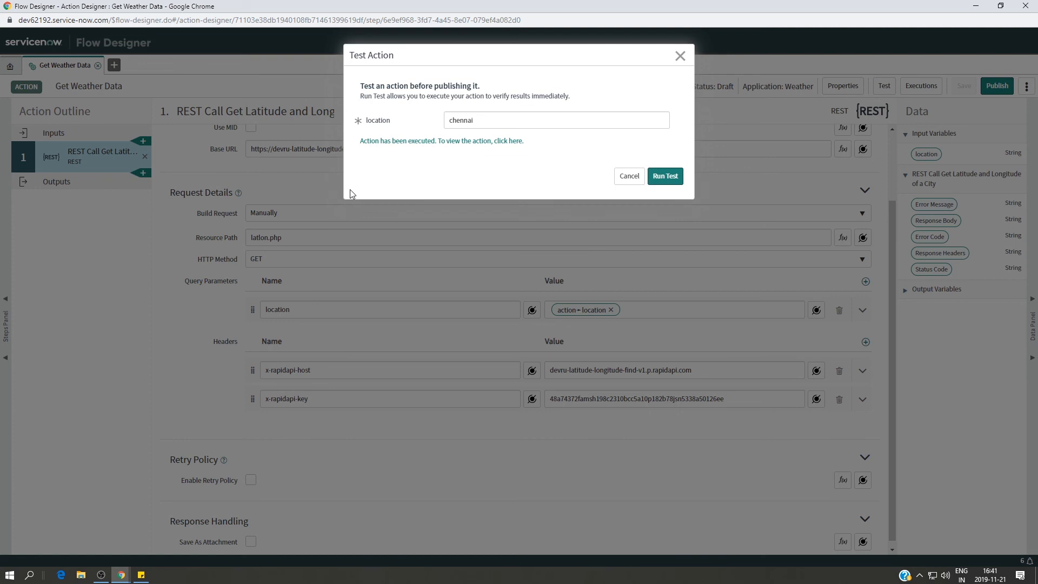
Examine the test run's execution details and the REST step's response body, closing the details and the test dialog when done.
left_click(429, 146)
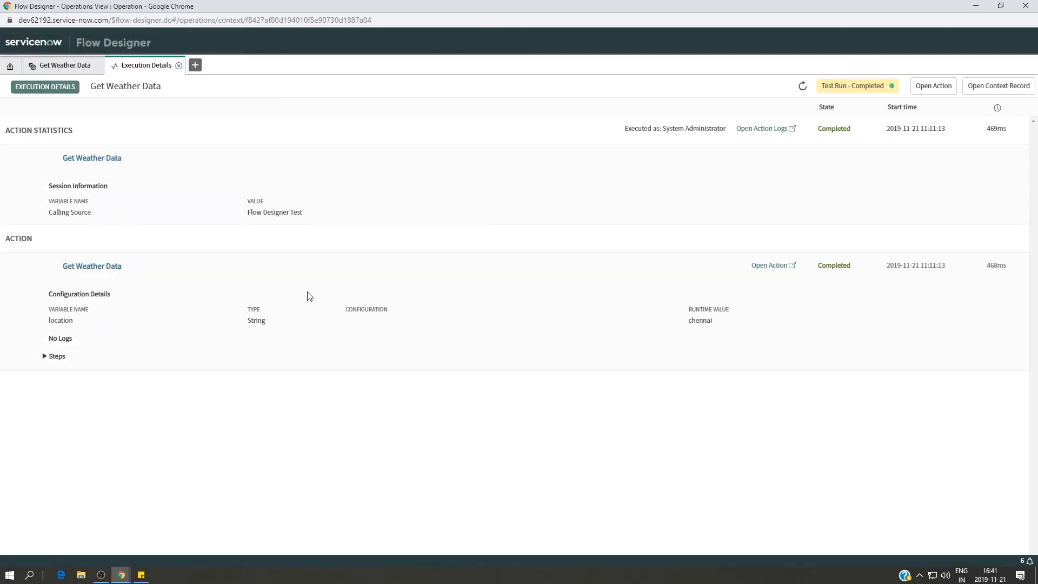
left_click(46, 358)
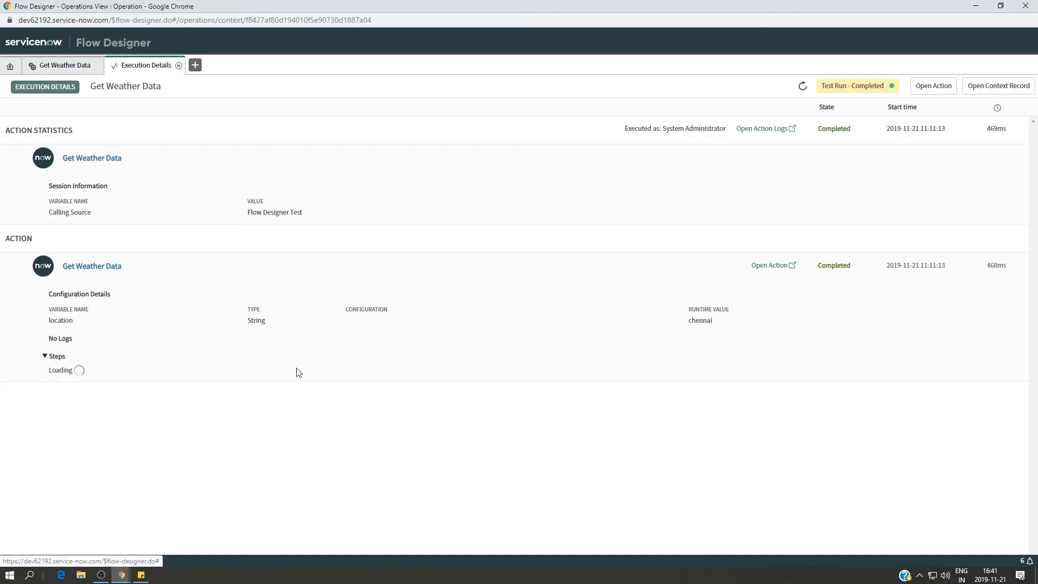
scroll(529, 373, "down", 5)
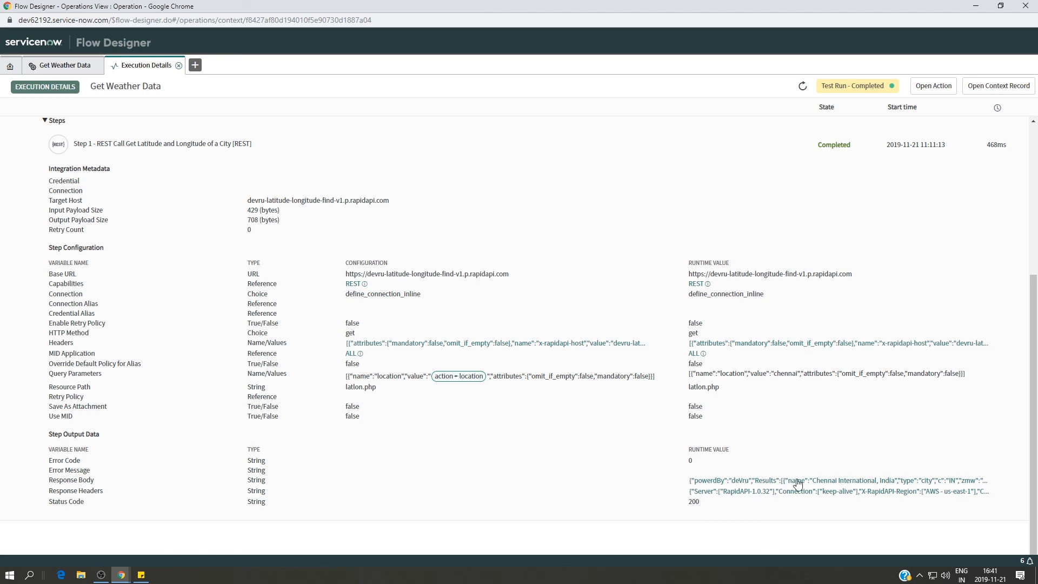
left_click(747, 482)
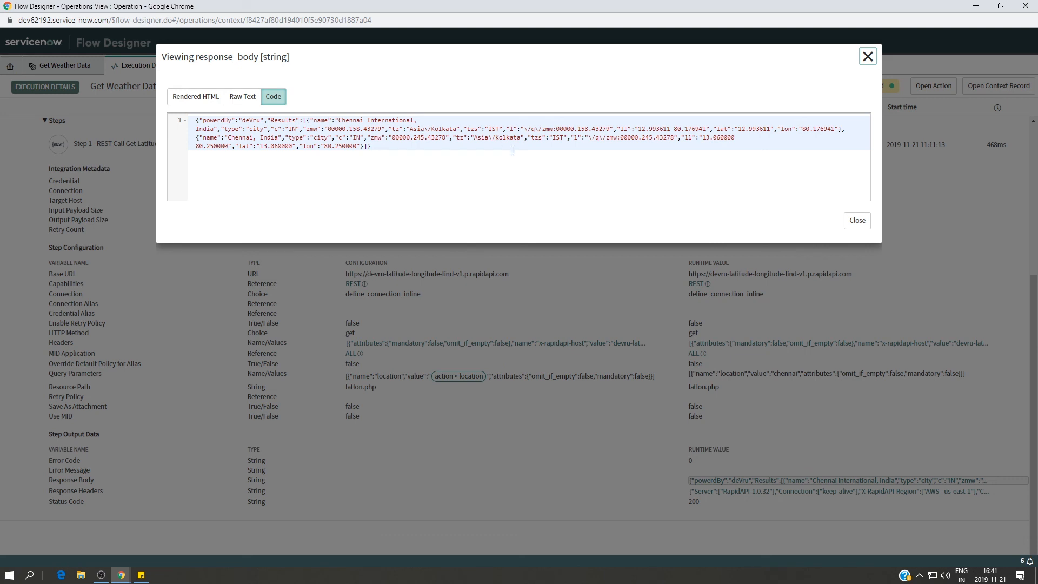
left_click(742, 129)
left_click(866, 57)
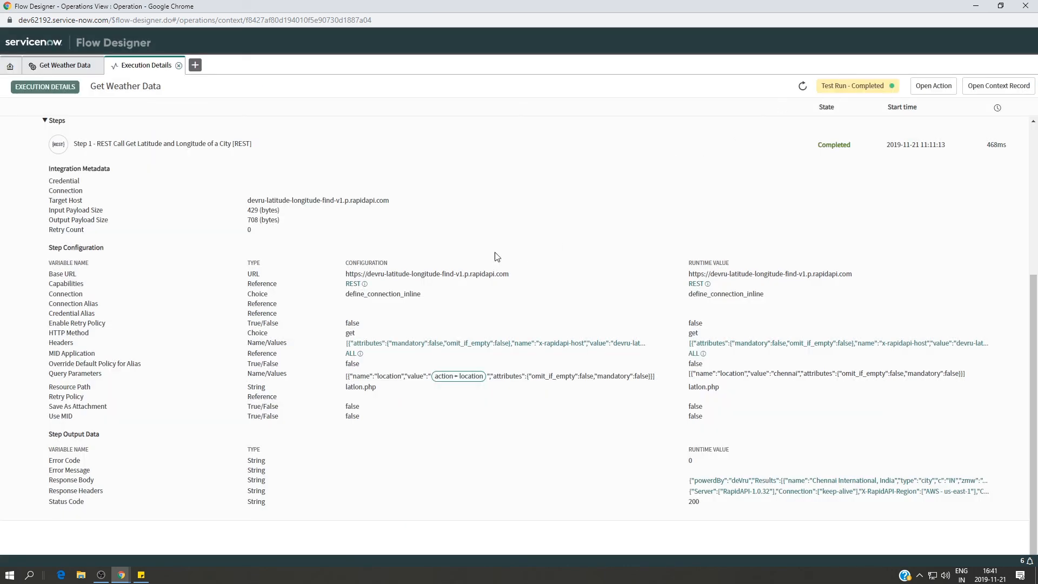
left_click(178, 66)
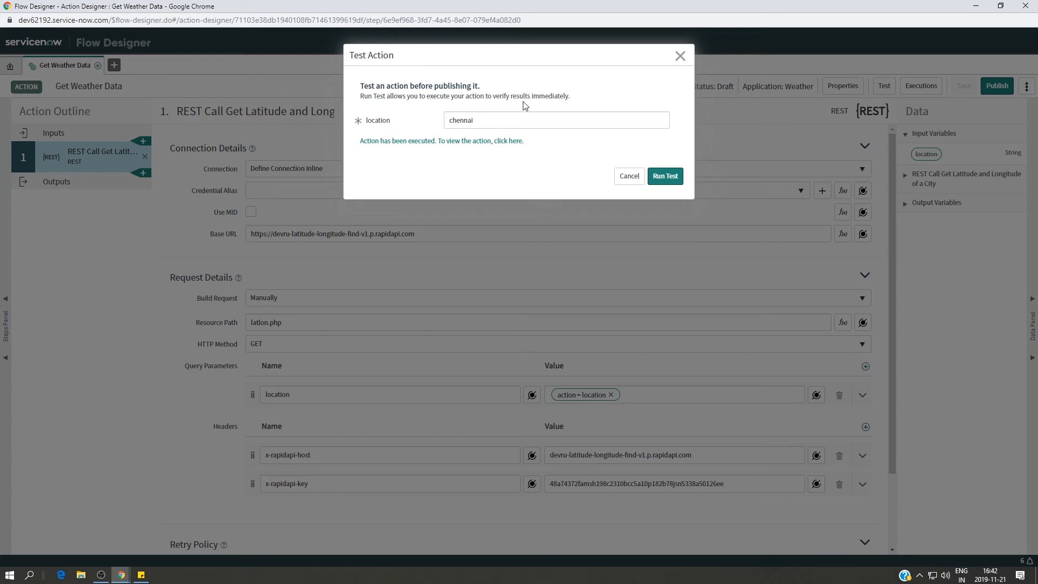
left_click(680, 56)
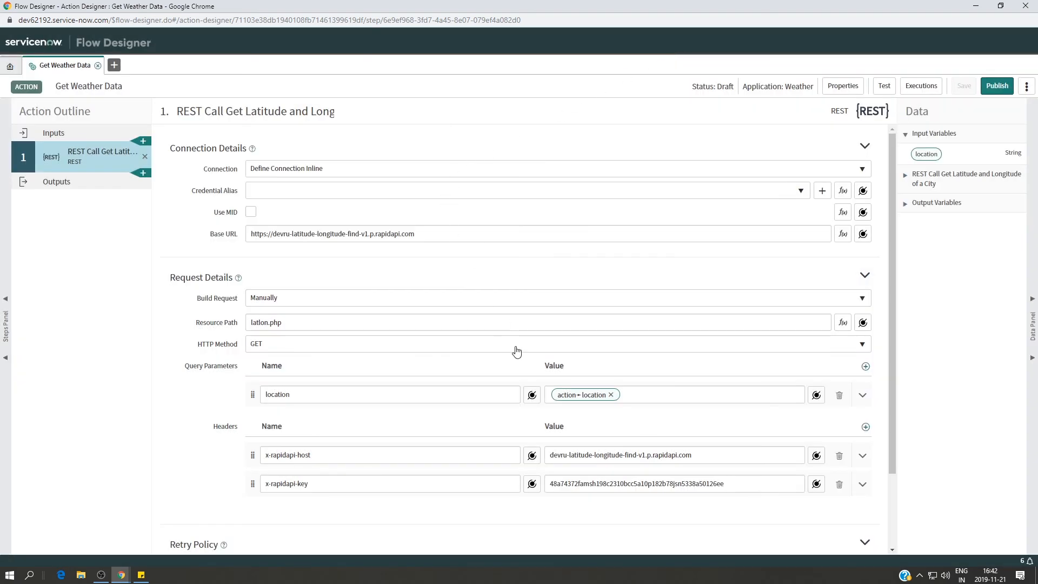
Review the REST step's request settings and expand its output variables.
scroll(535, 384, "down", 2)
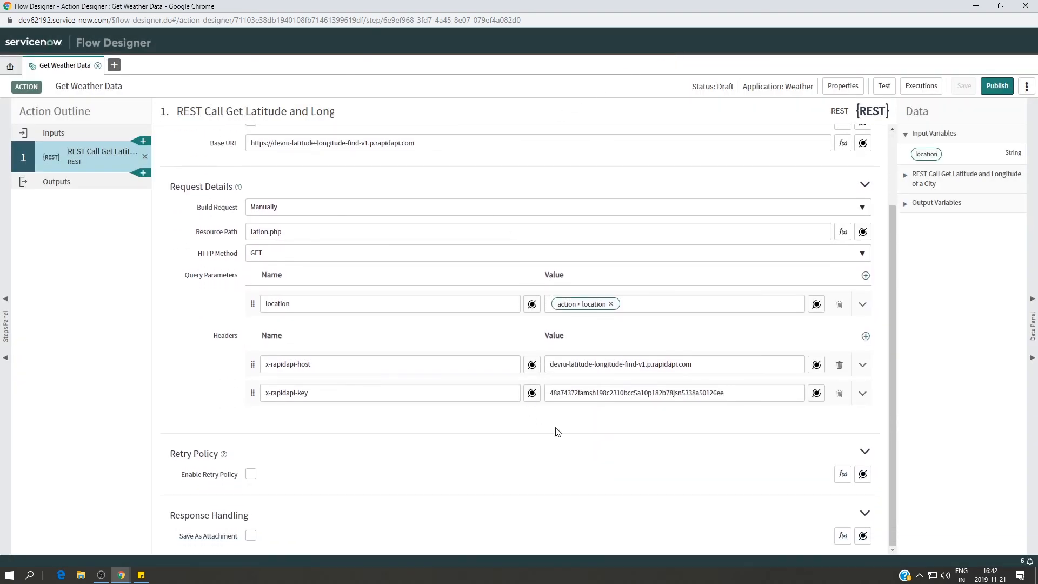
left_click(905, 175)
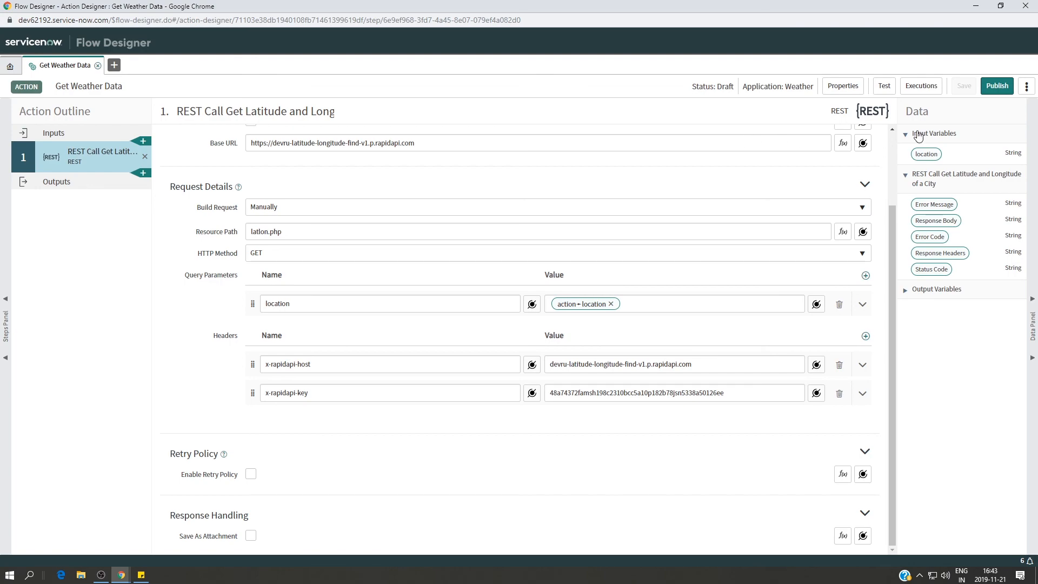
left_click(100, 574)
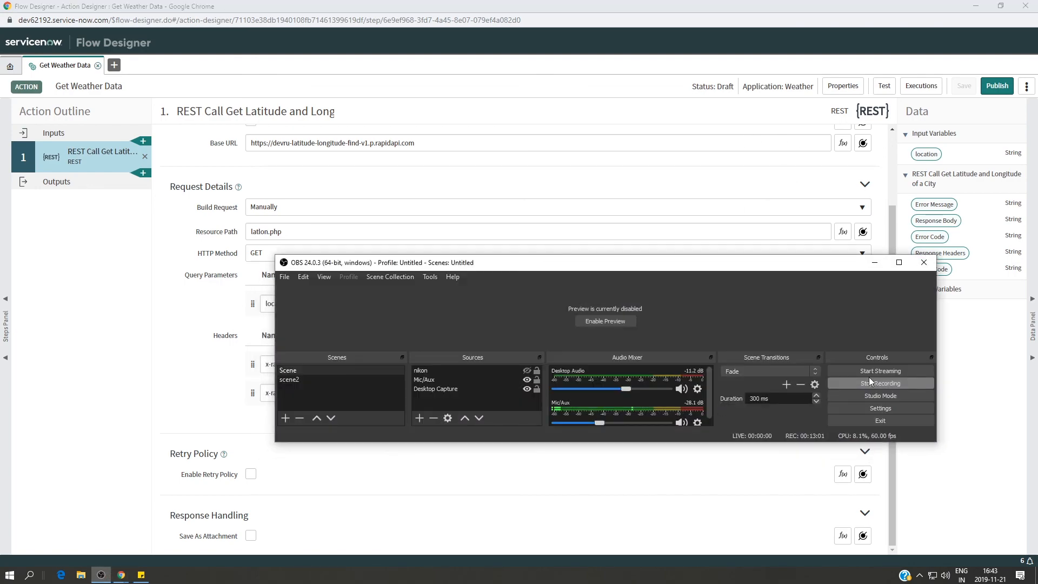